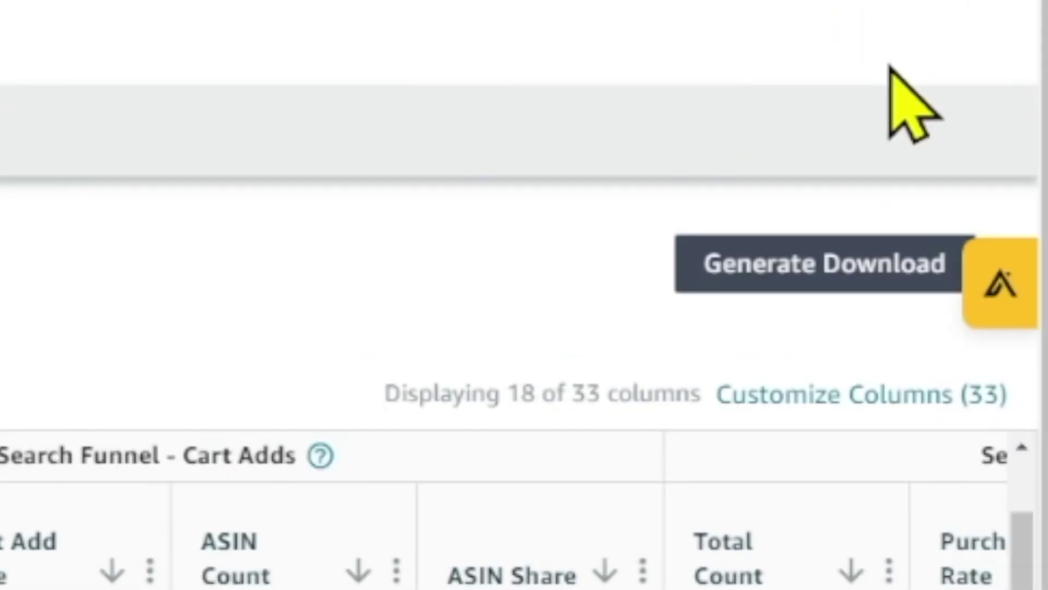
Request a report download from the Seller Central home dashboard.
{"action": "left_click", "coordinate": [822, 286]}
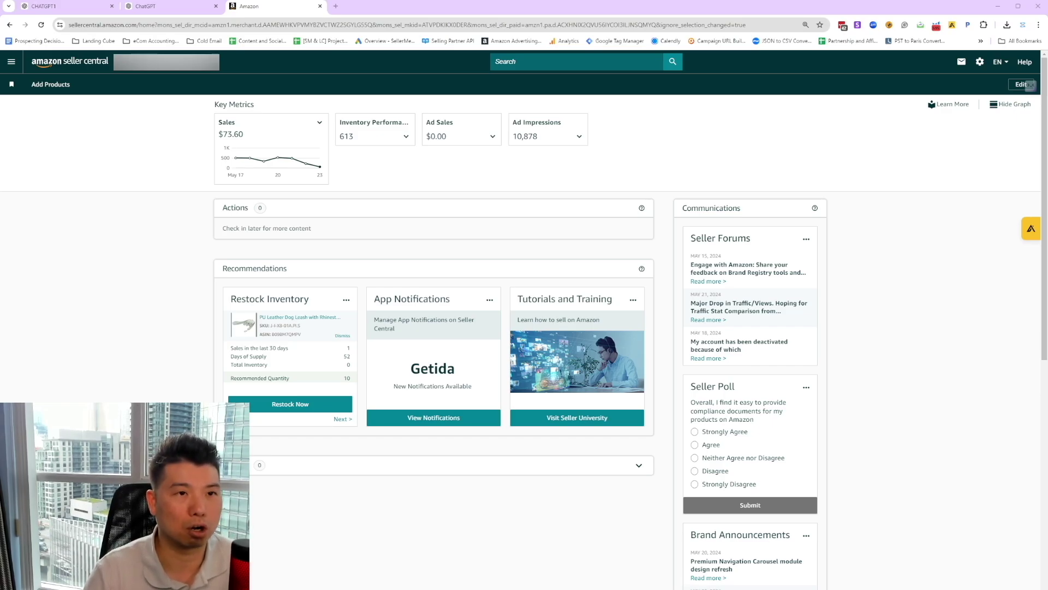
Navigate via Brands > Brand Analytics to the Search Query Performance dashboard.
{"action": "left_click", "coordinate": [11, 62]}
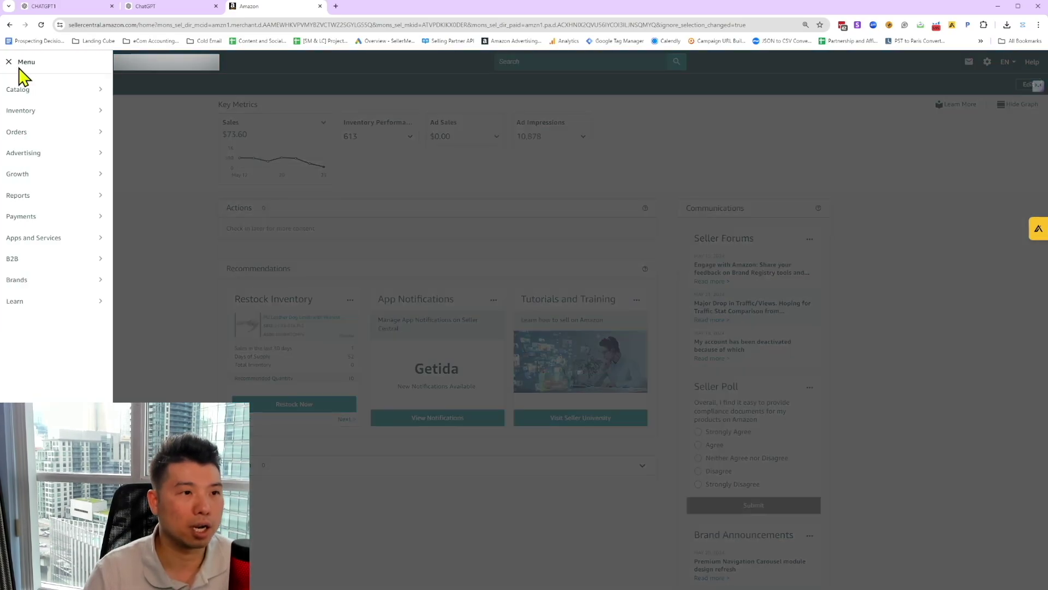
{"action": "mouse_move", "coordinate": [88, 279]}
{"action": "left_click", "coordinate": [151, 281]}
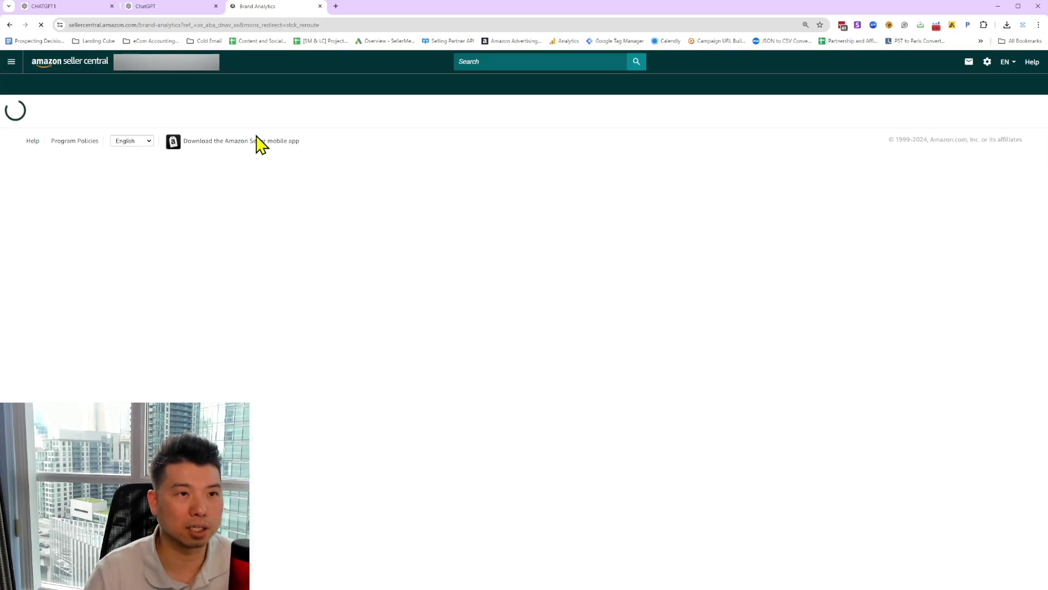
{"action": "left_click", "coordinate": [229, 154]}
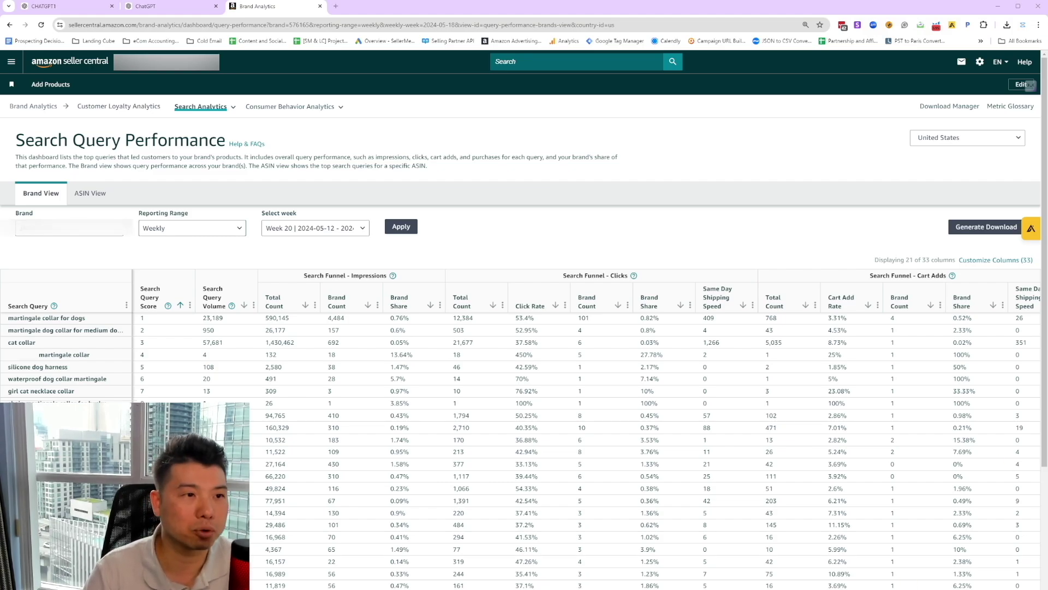
Switch to ASIN View for one product with a Quarterly range of 2024, quarter 1.
{"action": "left_click", "coordinate": [90, 193]}
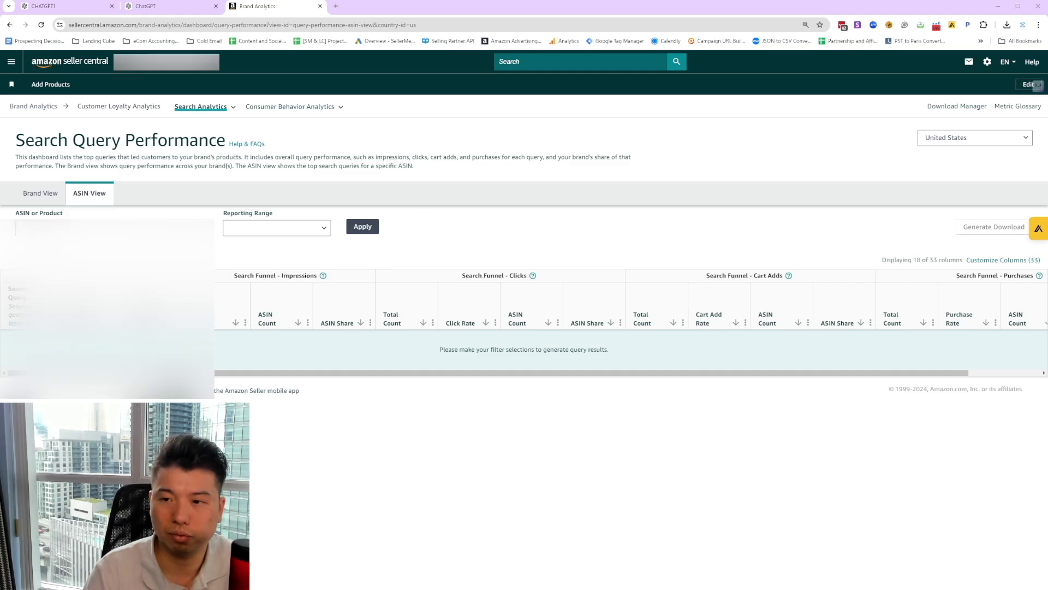
{"action": "left_click", "coordinate": [55, 228]}
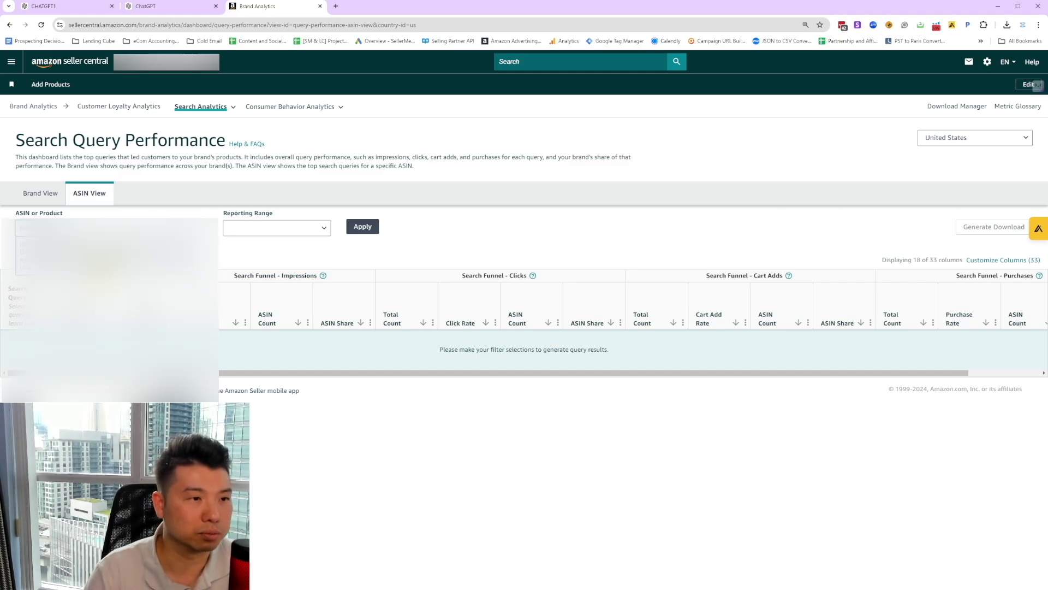
{"action": "left_click", "coordinate": [109, 254]}
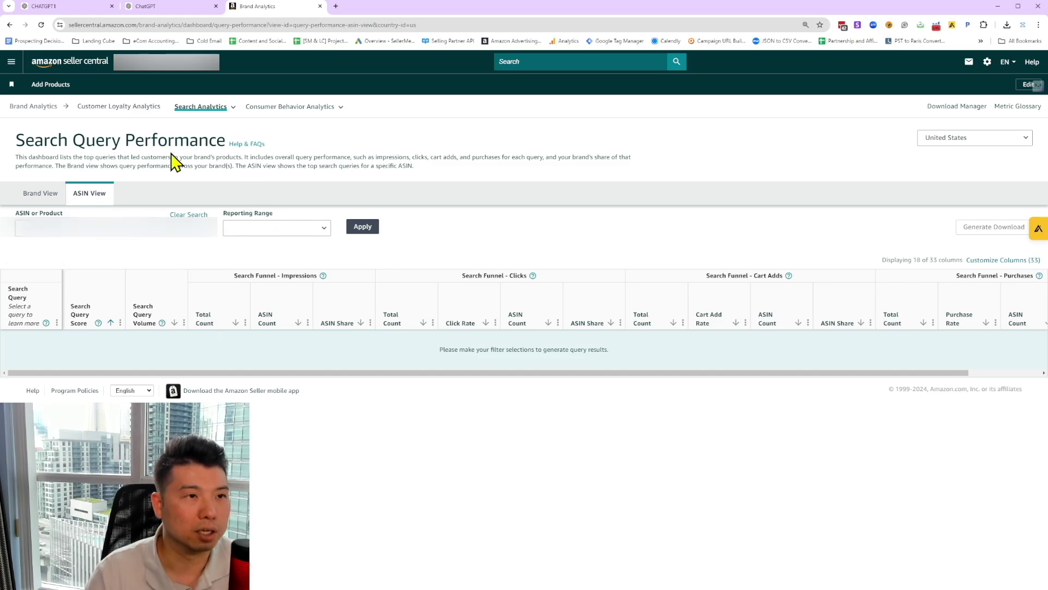
{"action": "left_click", "coordinate": [275, 234]}
{"action": "left_click", "coordinate": [277, 277]}
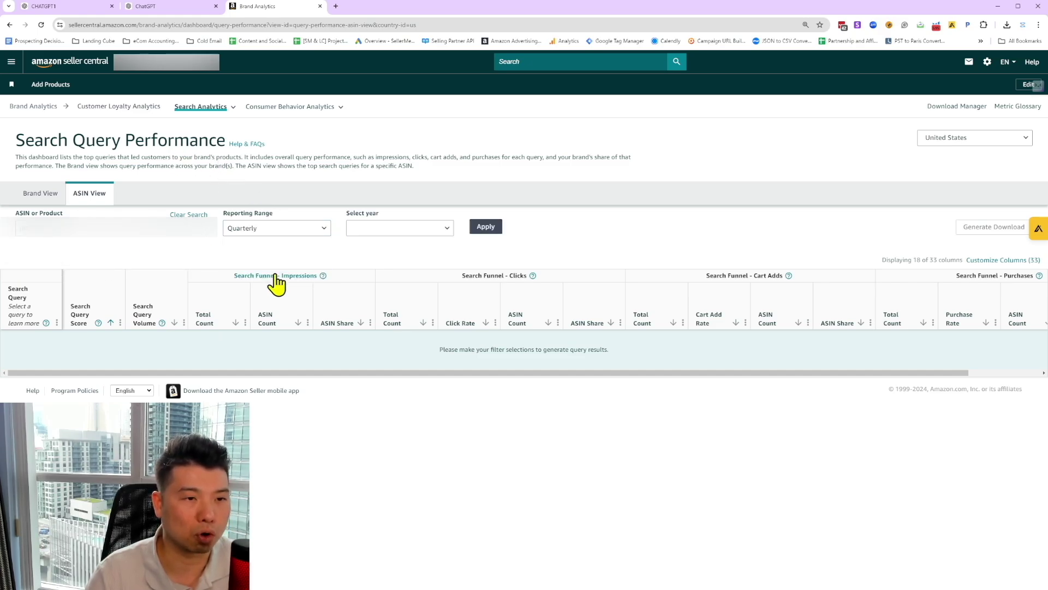
{"action": "left_click", "coordinate": [383, 236]}
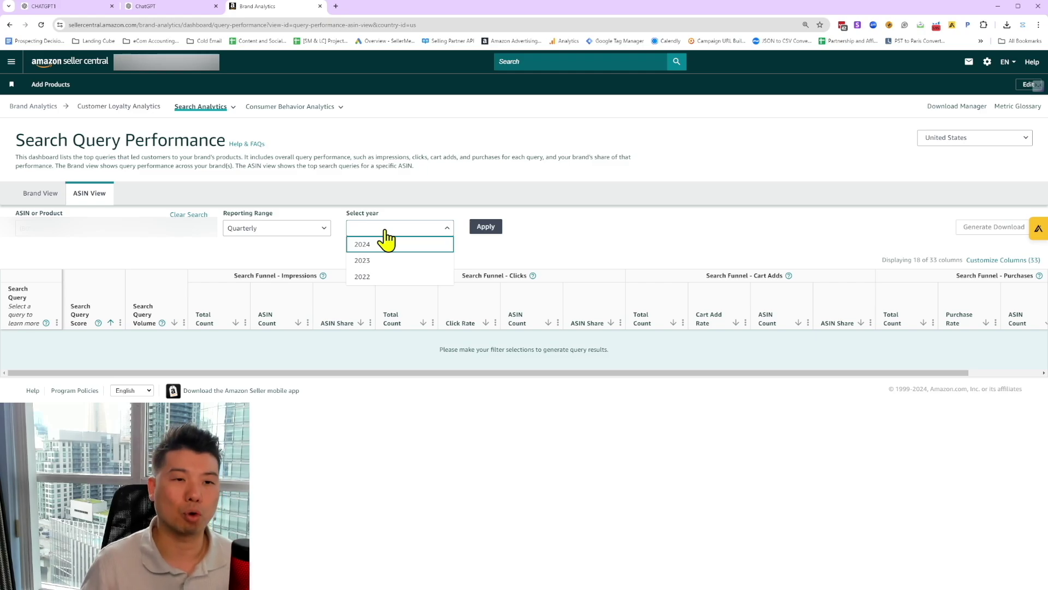
{"action": "left_click", "coordinate": [432, 250]}
{"action": "left_click", "coordinate": [507, 230]}
{"action": "left_click", "coordinate": [517, 250]}
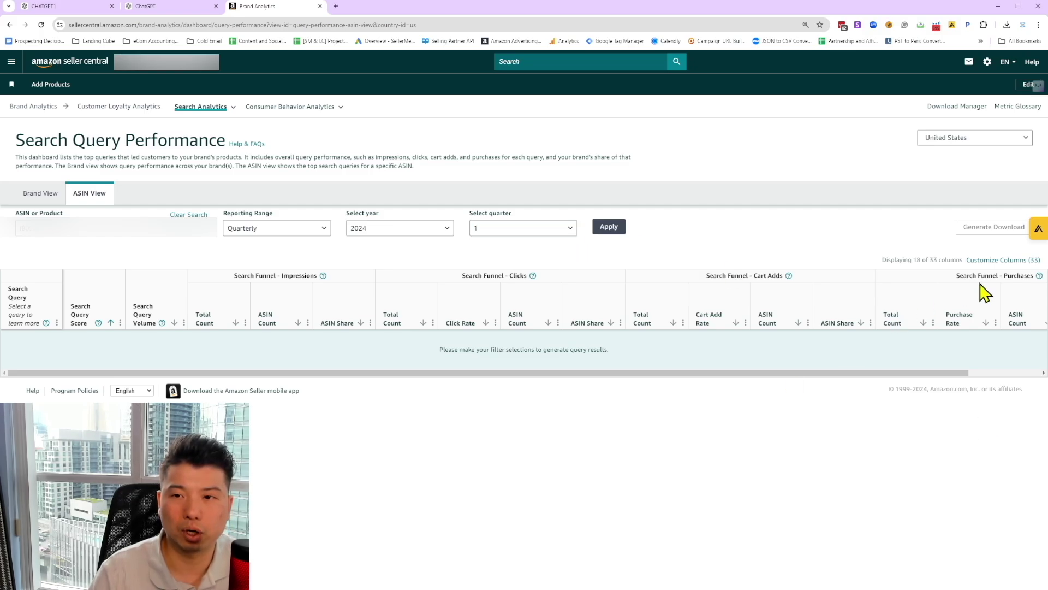
Apply the Q1 2024 ASIN filters and show 100 rows per page.
{"action": "left_click", "coordinate": [612, 228]}
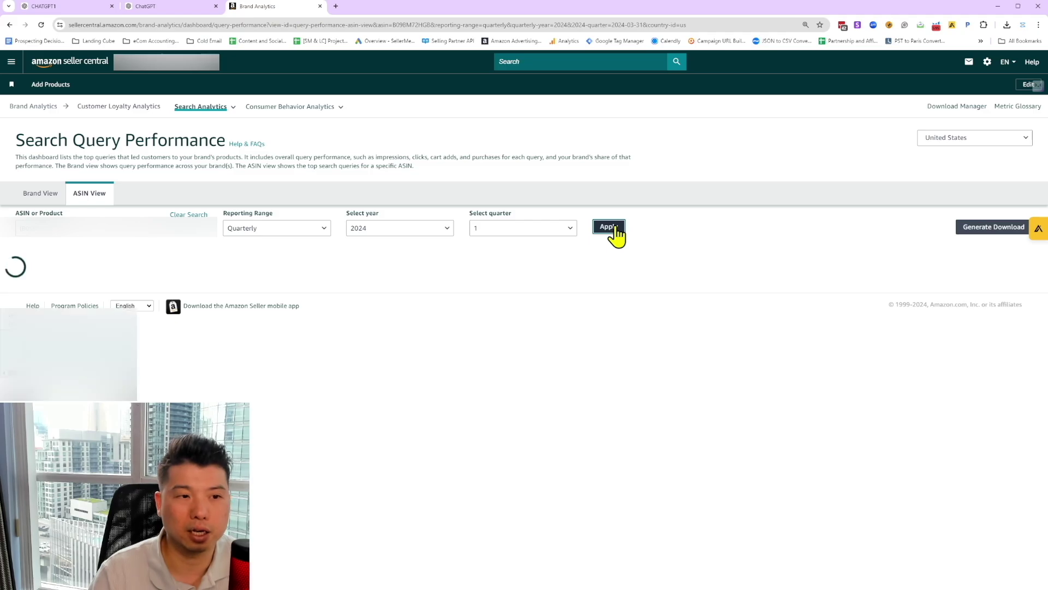
{"action": "scroll", "coordinate": [775, 344], "scroll_direction": "down", "scroll_amount": 3}
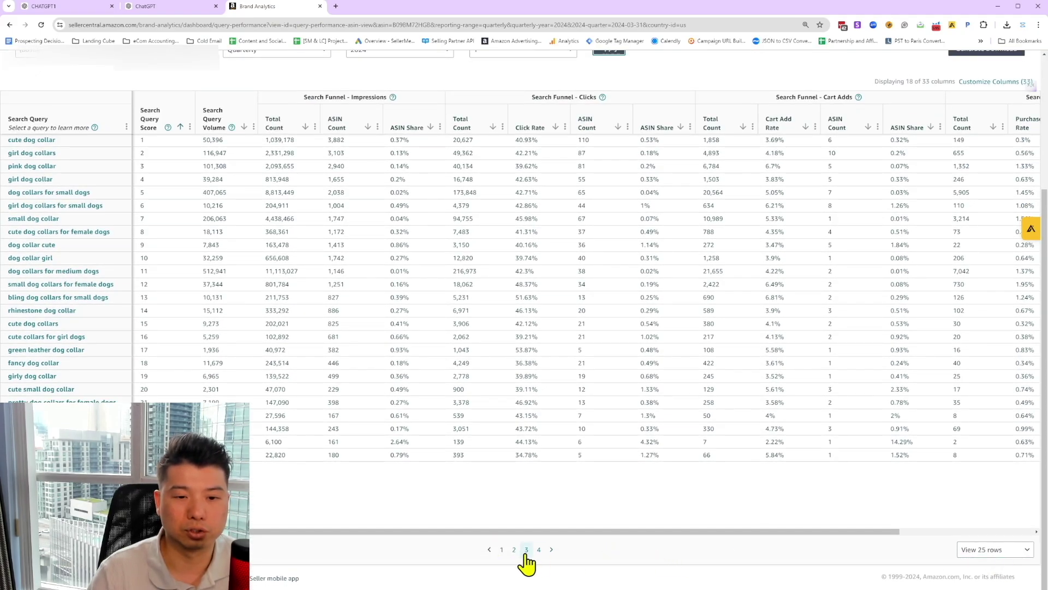
{"action": "left_click", "coordinate": [1011, 549]}
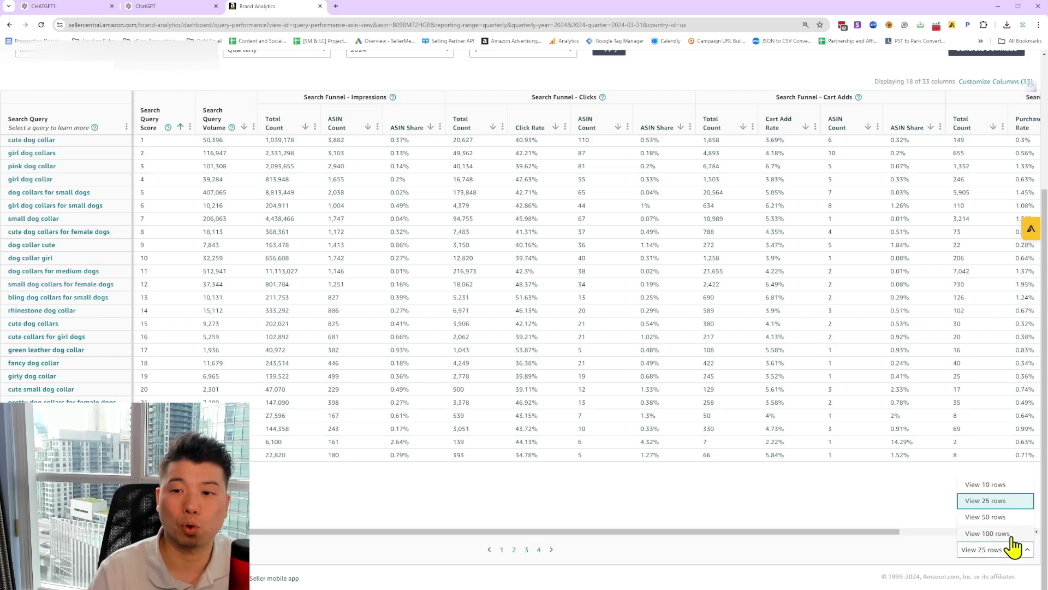
{"action": "left_click", "coordinate": [1010, 537]}
{"action": "scroll", "coordinate": [884, 376], "scroll_direction": "down", "scroll_amount": 10}
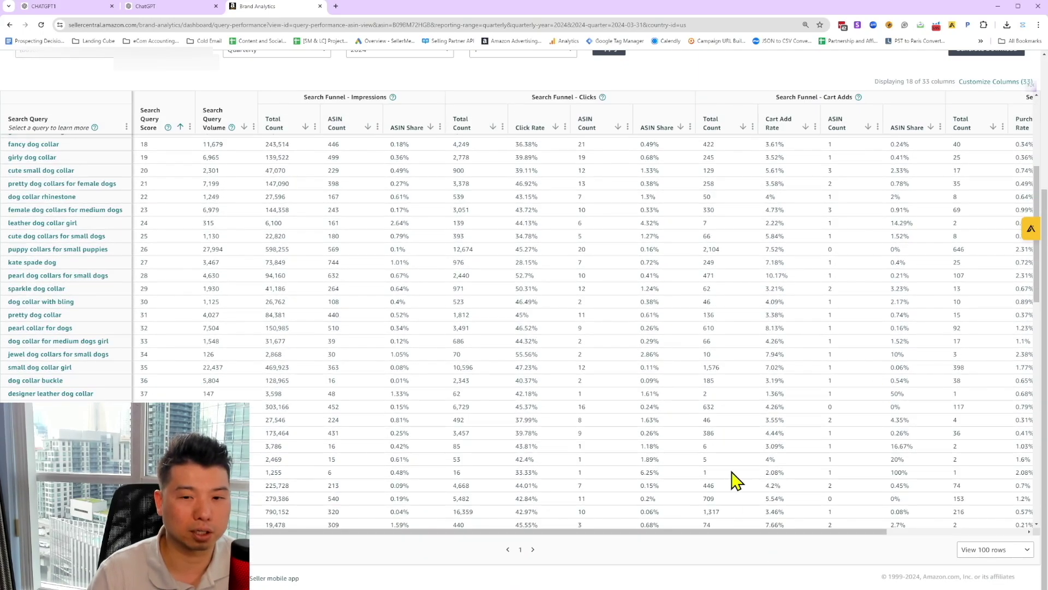
{"action": "scroll", "coordinate": [736, 480], "scroll_direction": "down", "scroll_amount": 4}
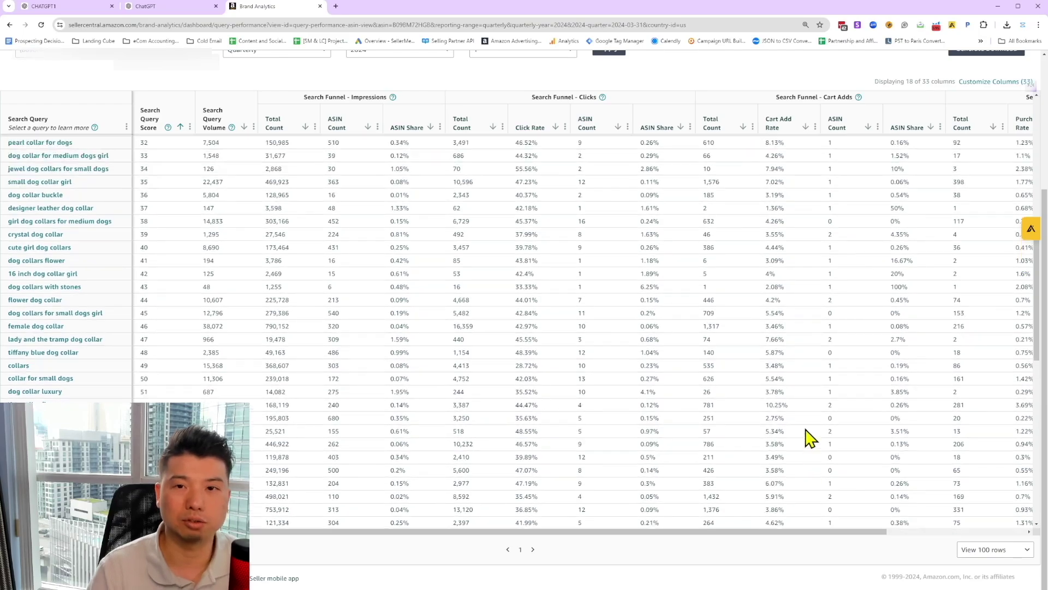
{"action": "scroll", "coordinate": [810, 437], "scroll_direction": "up", "scroll_amount": 10}
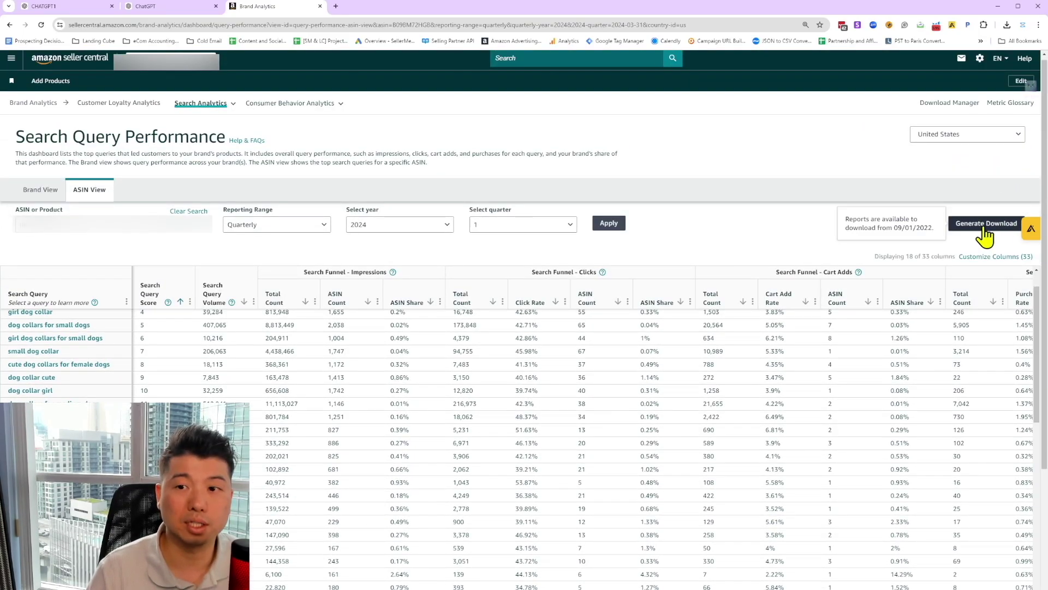
Generate the quarterly report download and download the finished CSV from Download Manager.
{"action": "left_click", "coordinate": [986, 224]}
{"action": "left_click", "coordinate": [633, 400]}
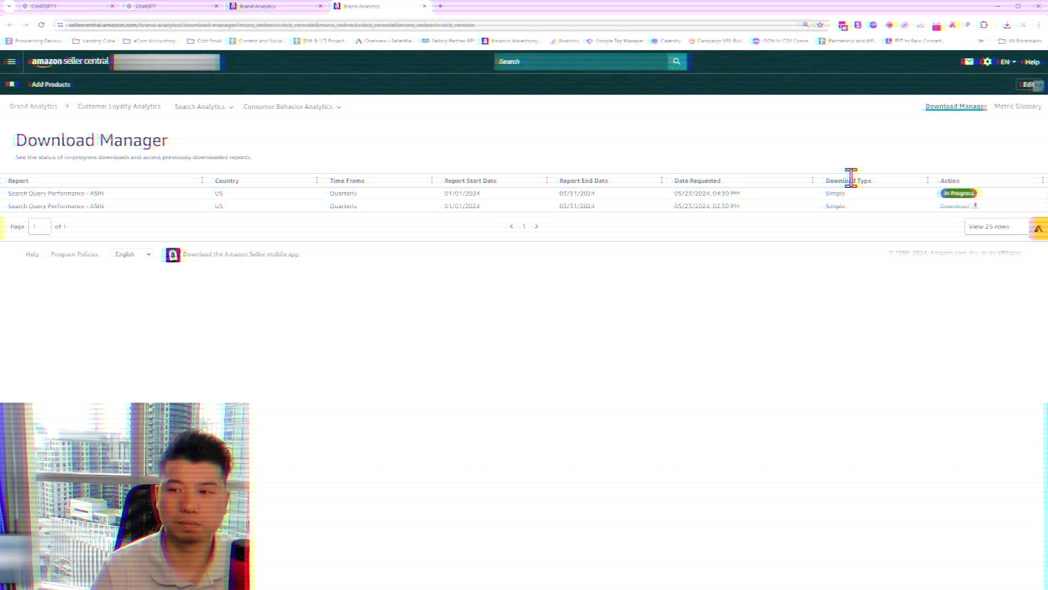
{"action": "left_click", "coordinate": [40, 25]}
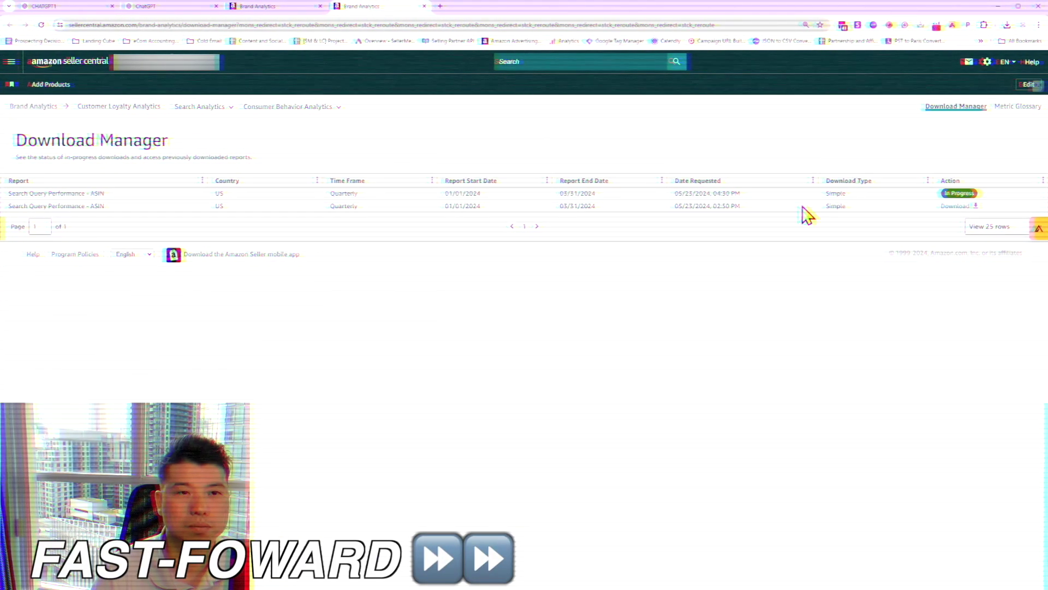
{"action": "left_click", "coordinate": [961, 207]}
{"action": "left_click", "coordinate": [186, 8]}
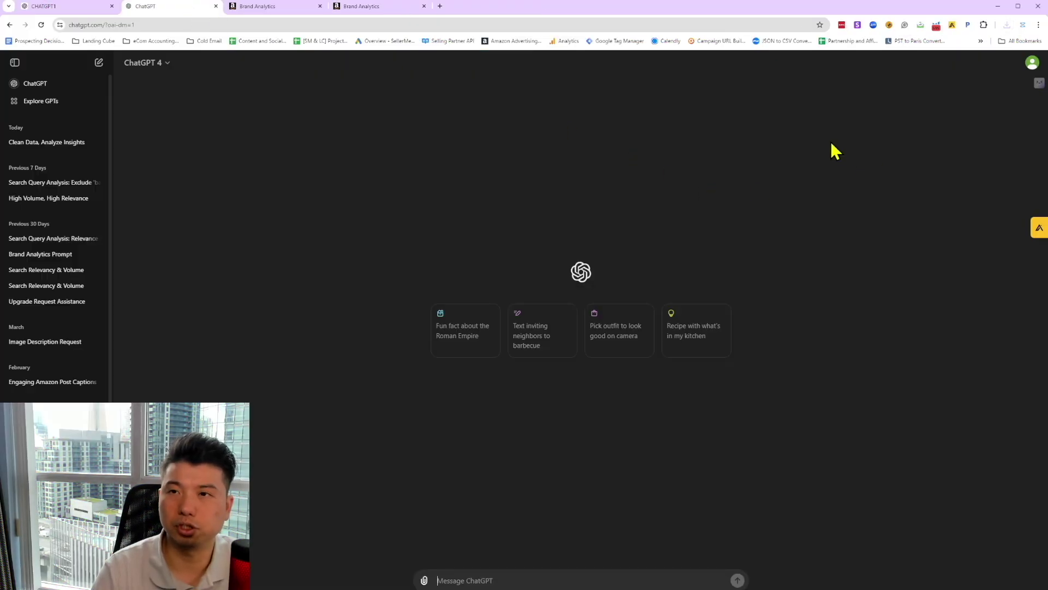
Turn on Temporary chat for the GPT-4 conversation.
{"action": "scroll", "coordinate": [77, 267], "scroll_direction": "down", "scroll_amount": 4}
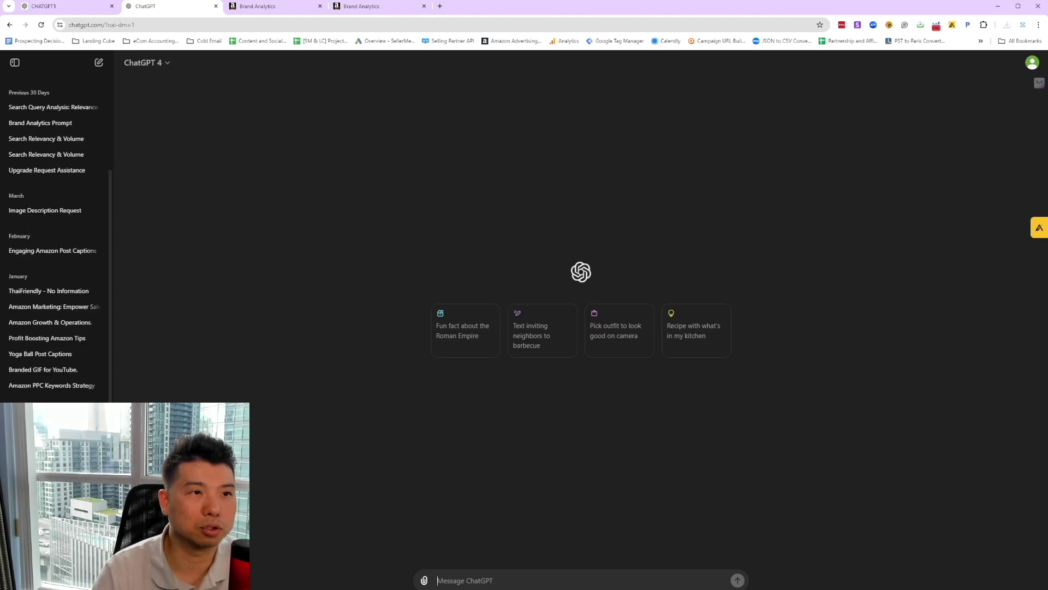
{"action": "scroll", "coordinate": [55, 246], "scroll_direction": "down", "scroll_amount": 3}
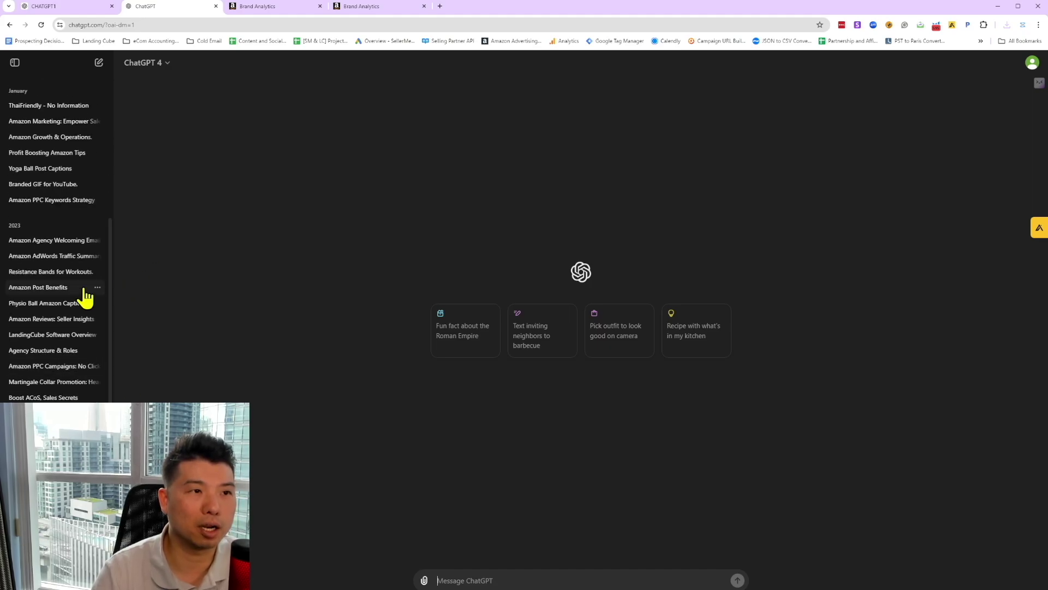
{"action": "scroll", "coordinate": [82, 297], "scroll_direction": "up", "scroll_amount": 8}
{"action": "left_click", "coordinate": [169, 65]}
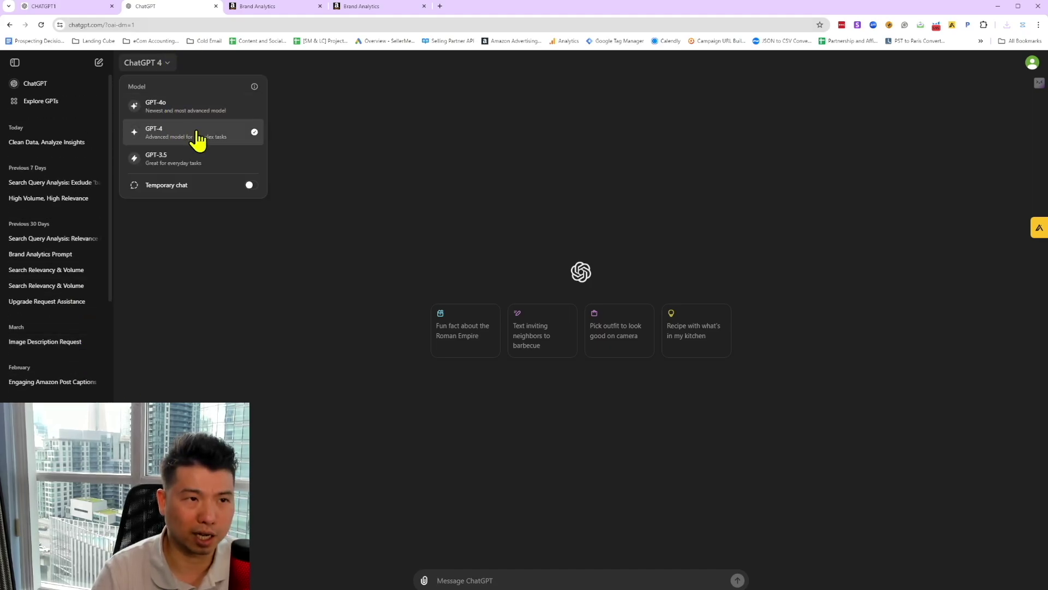
{"action": "left_click", "coordinate": [251, 186]}
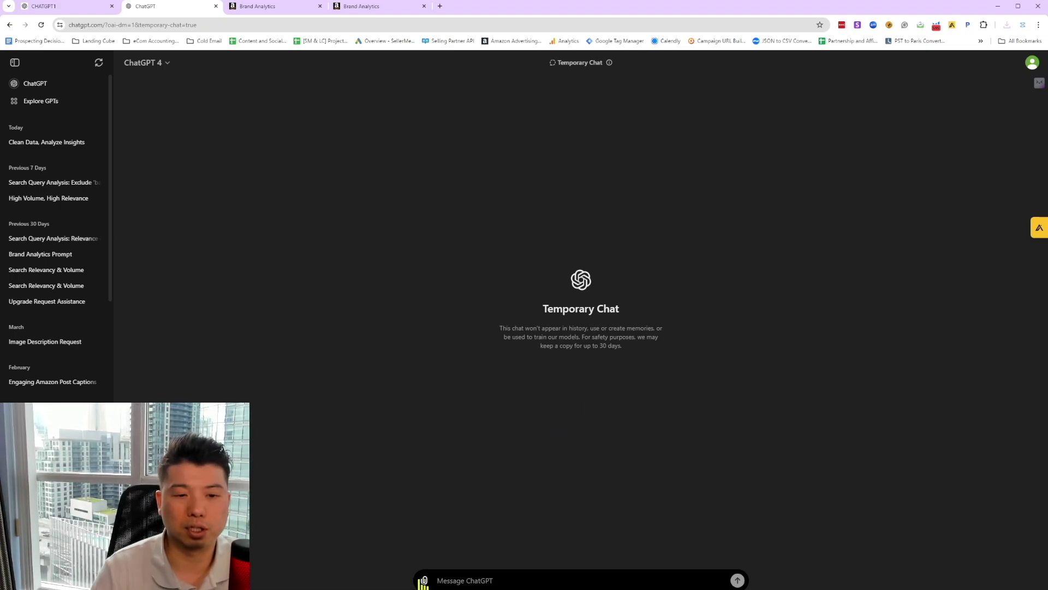
Upload US_Search_Query_Performance.csv and paste the analysis prompt into the message box.
{"action": "left_click", "coordinate": [425, 580]}
{"action": "left_click", "coordinate": [446, 557]}
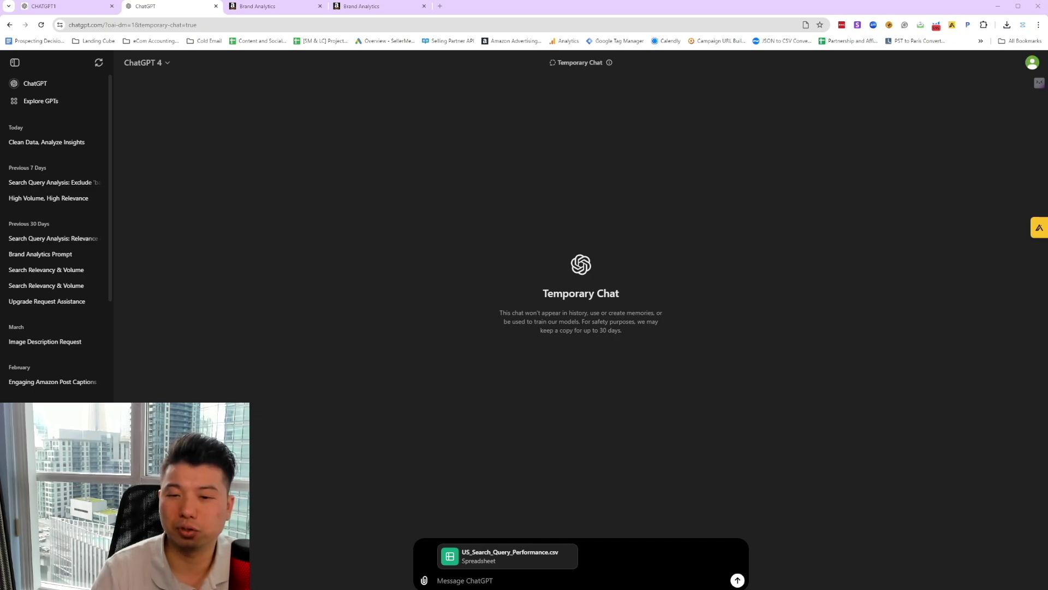
{"action": "type", "text": "Hi ChatGPT, can you analyze the attached data set starting from row two as headers? Then I would like to clean up the dataset doing the following: 1. Remove \"search query\" that are not within the top 30 percentile of \"search query volume\" 2. Remove \"search query\" that are not within the top 25 percentile of \"Purchases: Purchase Rate %\"  After cleaning up the dataset, I would like you to give an insight into the 5 top \"search query\" that gives me the Highest Opportunity Score based on relatively lower \"Impressions: ASIN Share %\" with a strong bias towards relatively higher \"Purchases: Purchase Rate %\"  Finally, please present the above using a web chart that plots the opportunity score by \"search query\""}
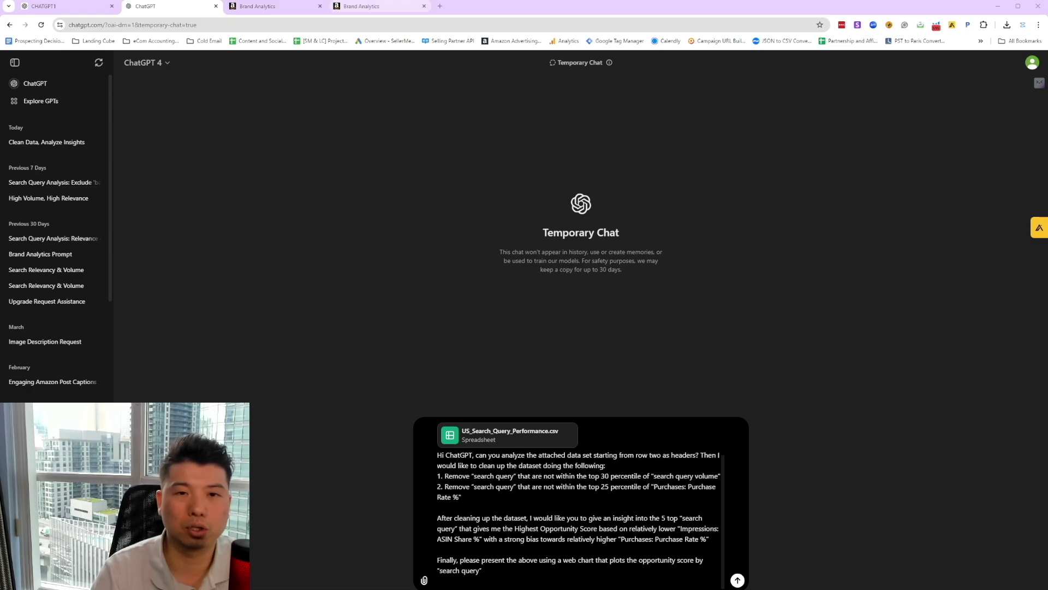
Back in Seller Central, scroll the query table right to reveal the Search Funnel - Purchases columns.
{"action": "left_click", "coordinate": [351, 8]}
{"action": "left_click", "coordinate": [310, 7]}
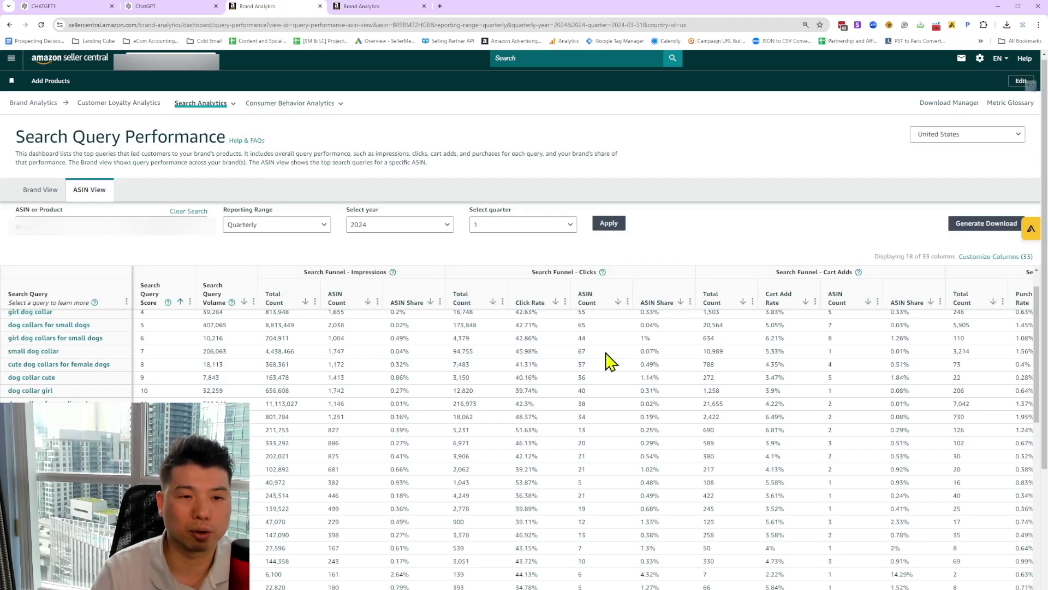
{"action": "scroll", "coordinate": [610, 362], "scroll_direction": "up", "scroll_amount": 2}
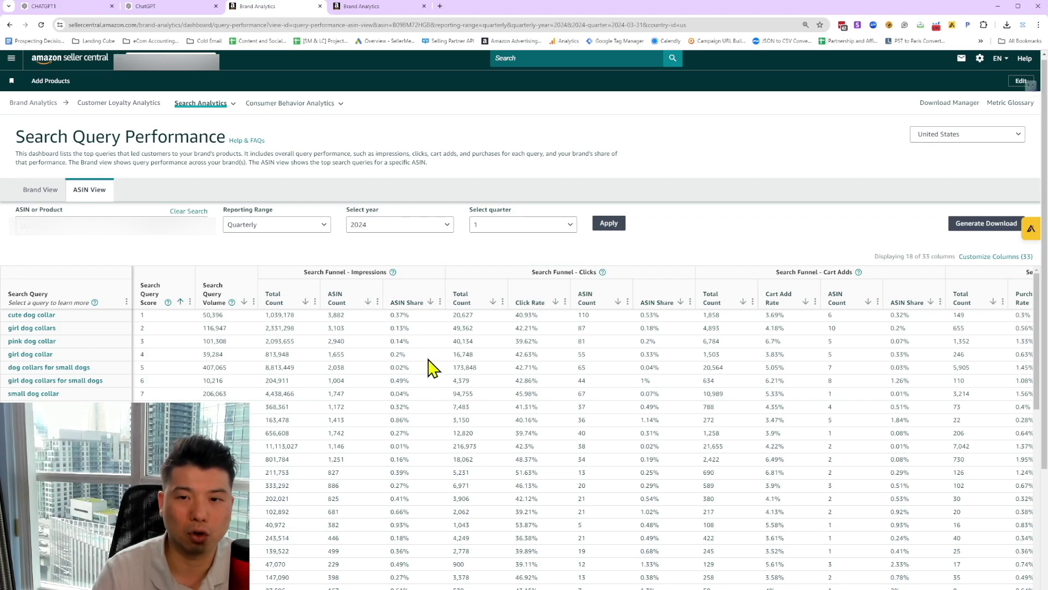
{"action": "scroll", "coordinate": [959, 362], "scroll_direction": "right", "scroll_amount": 3}
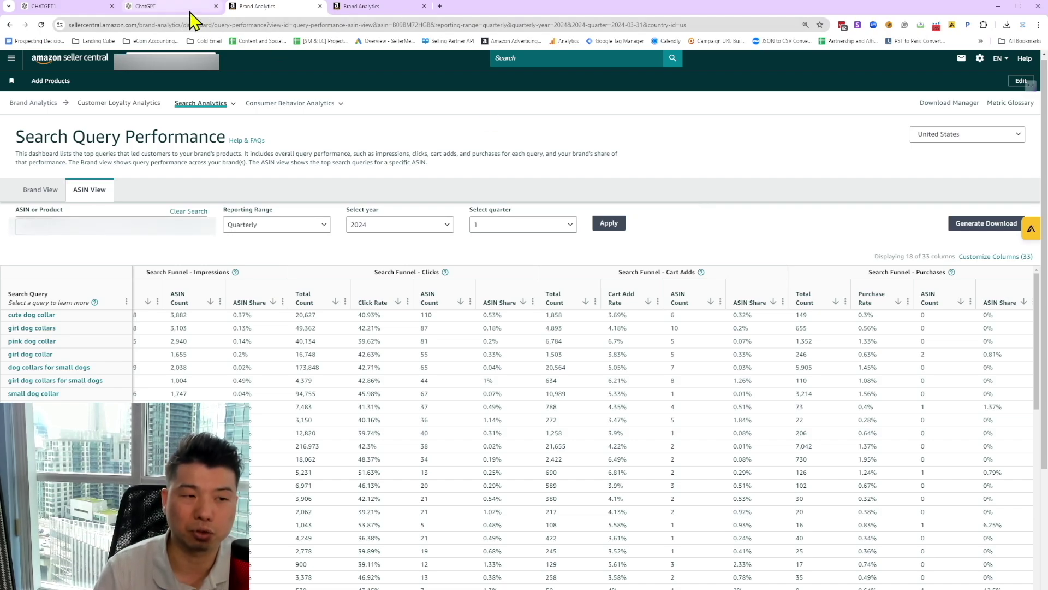
Send the prepared prompt with the attached CSV in the temporary chat.
{"action": "left_click", "coordinate": [154, 12]}
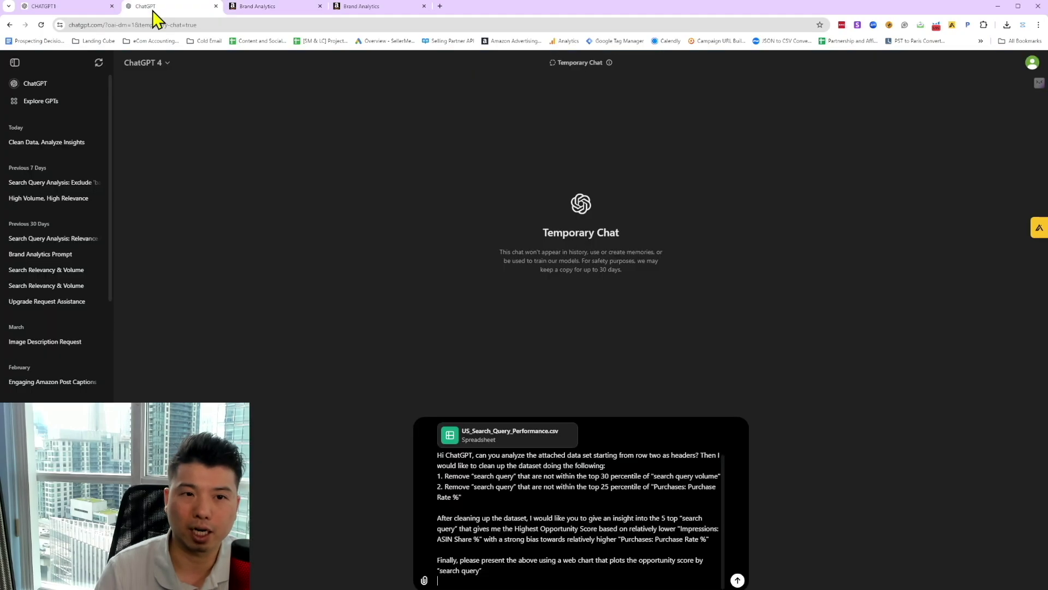
{"action": "left_click", "coordinate": [739, 581]}
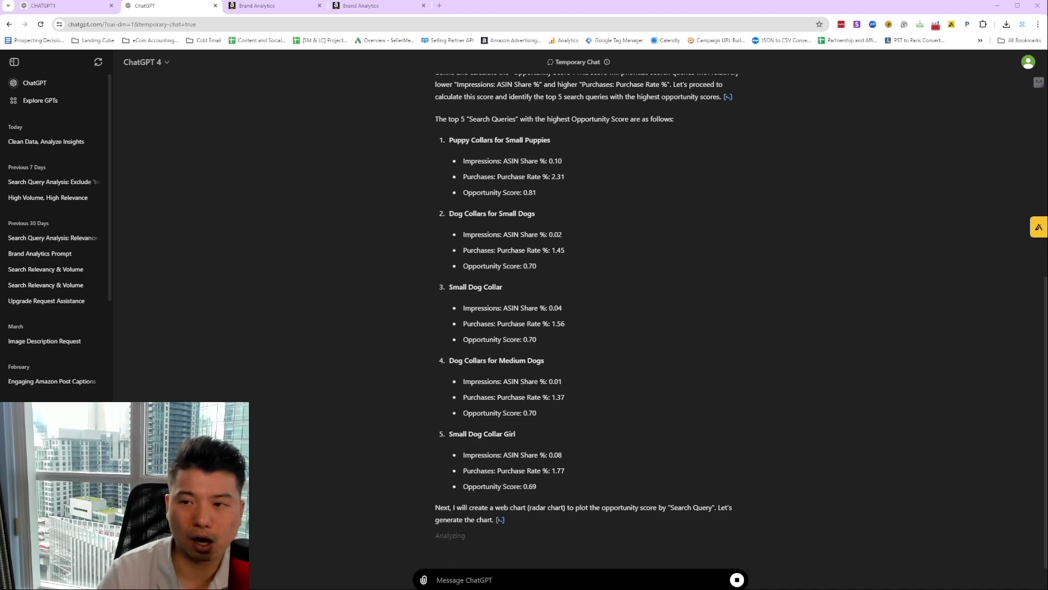
Scroll through the reply while the Opportunity Score radar chart finishes generating.
{"action": "scroll", "coordinate": [590, 322], "scroll_direction": "up", "scroll_amount": 6}
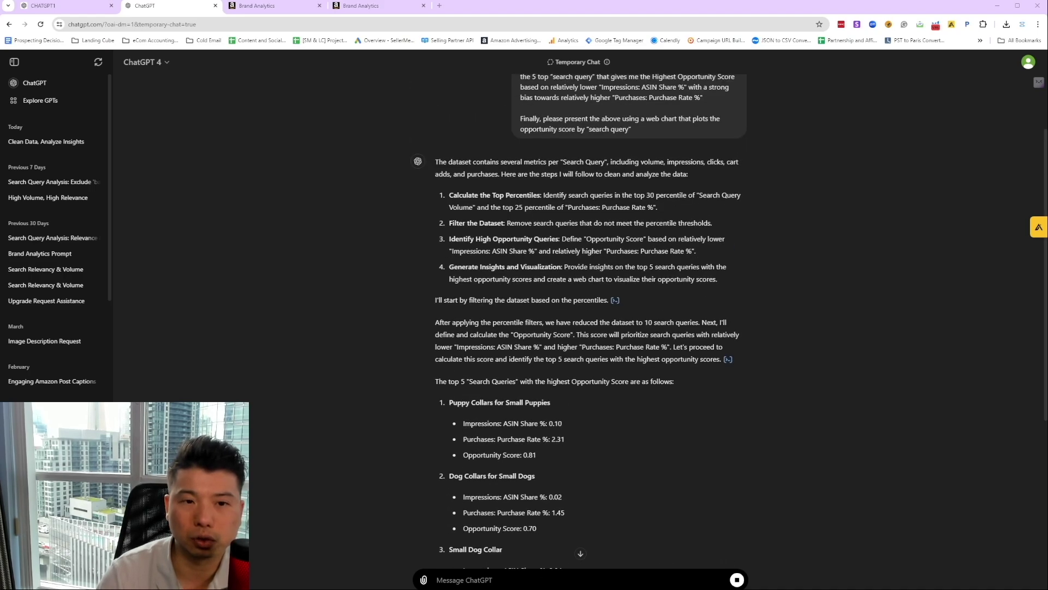
{"action": "scroll", "coordinate": [581, 323], "scroll_direction": "up", "scroll_amount": 1}
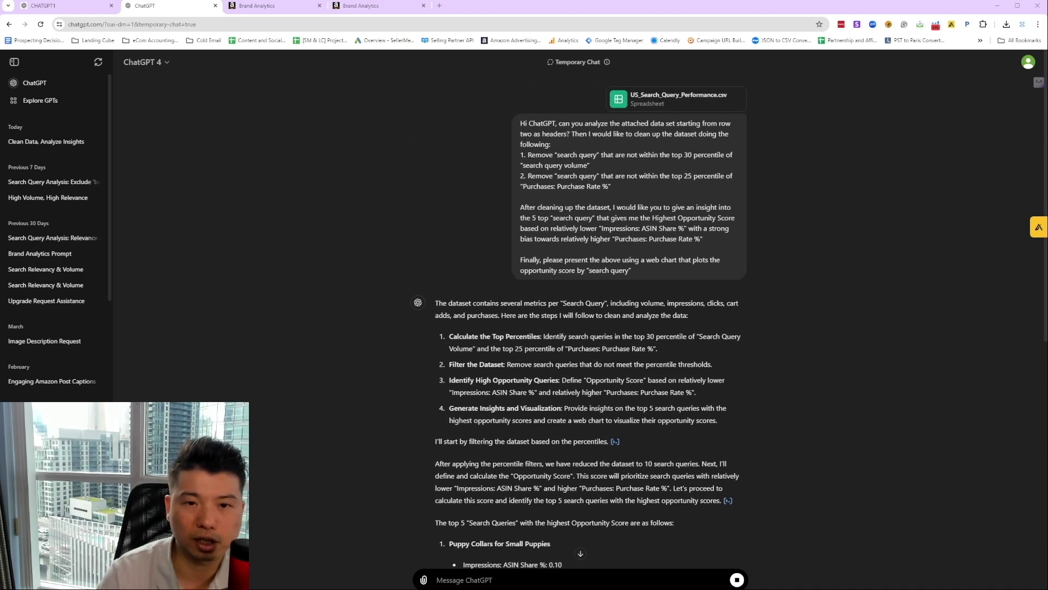
{"action": "scroll", "coordinate": [587, 312], "scroll_direction": "down", "scroll_amount": 7}
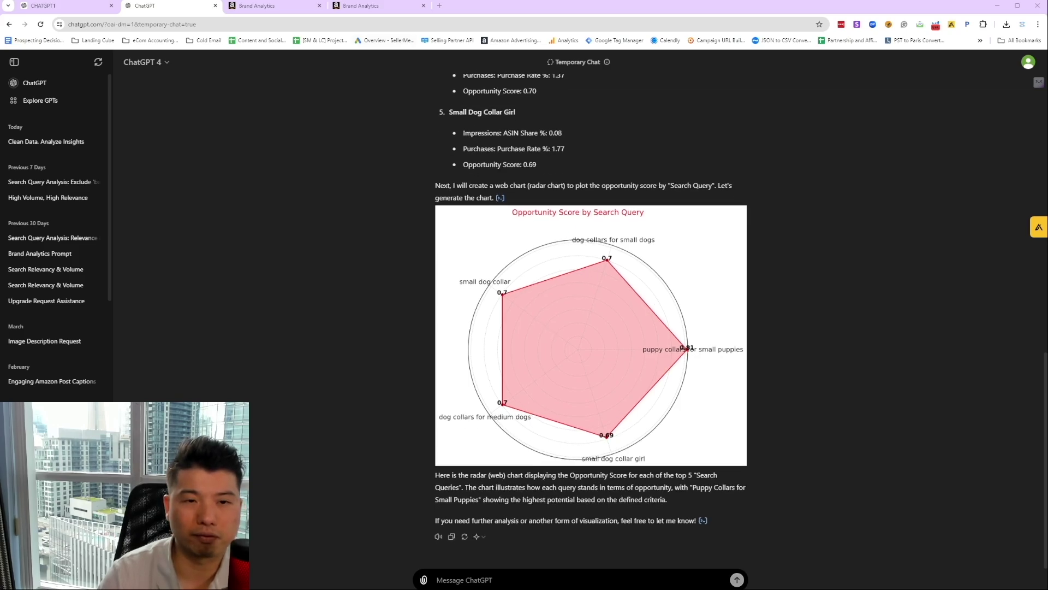
{"action": "left_click", "coordinate": [255, 12]}
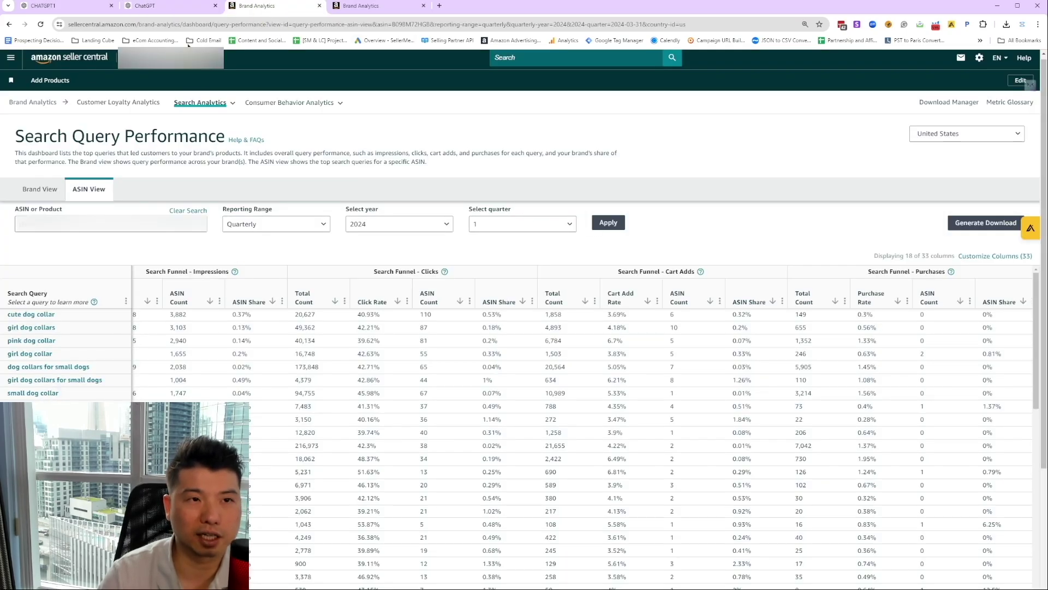
{"action": "left_click", "coordinate": [182, 14]}
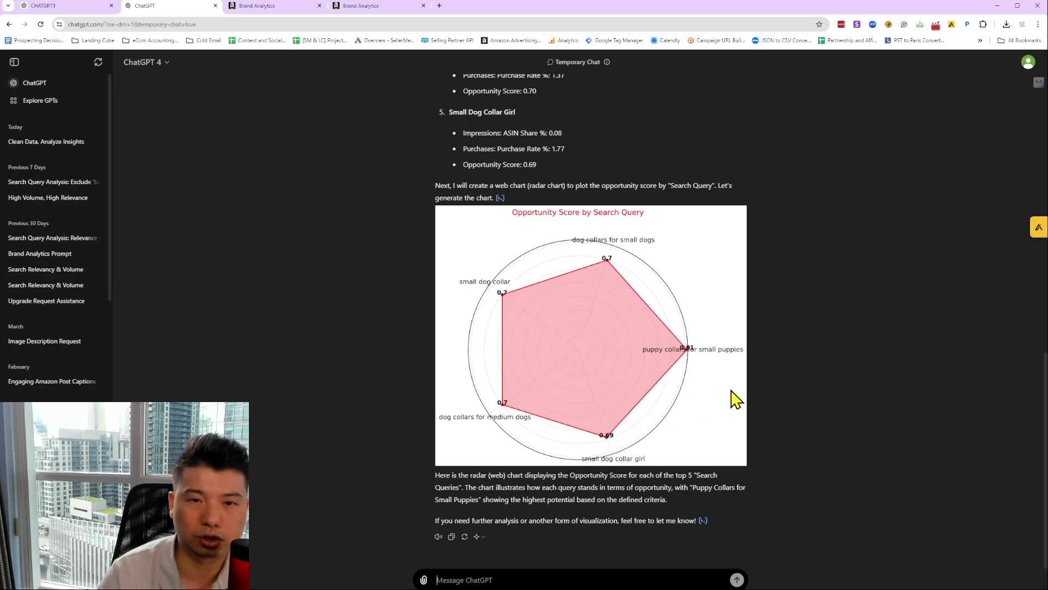
Review the radar chart explanation and the offer of another visualization form.
{"action": "left_click", "coordinate": [376, 6]}
{"action": "left_click", "coordinate": [265, 7]}
{"action": "left_click", "coordinate": [183, 9]}
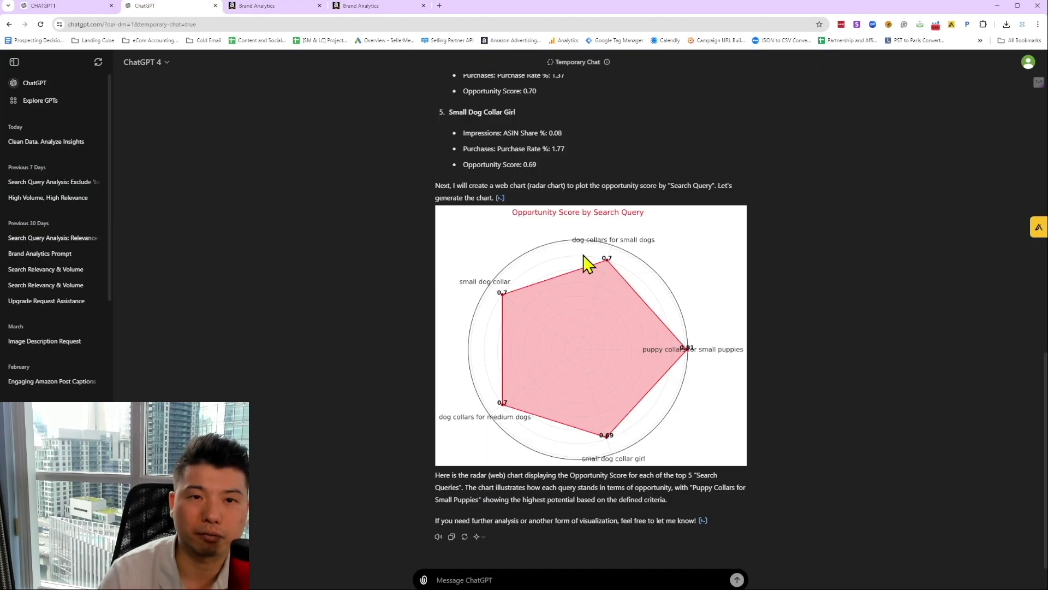
{"action": "left_click_drag", "start_coordinate": [477, 487], "coordinate": [471, 520]}
{"action": "left_click", "coordinate": [540, 521]}
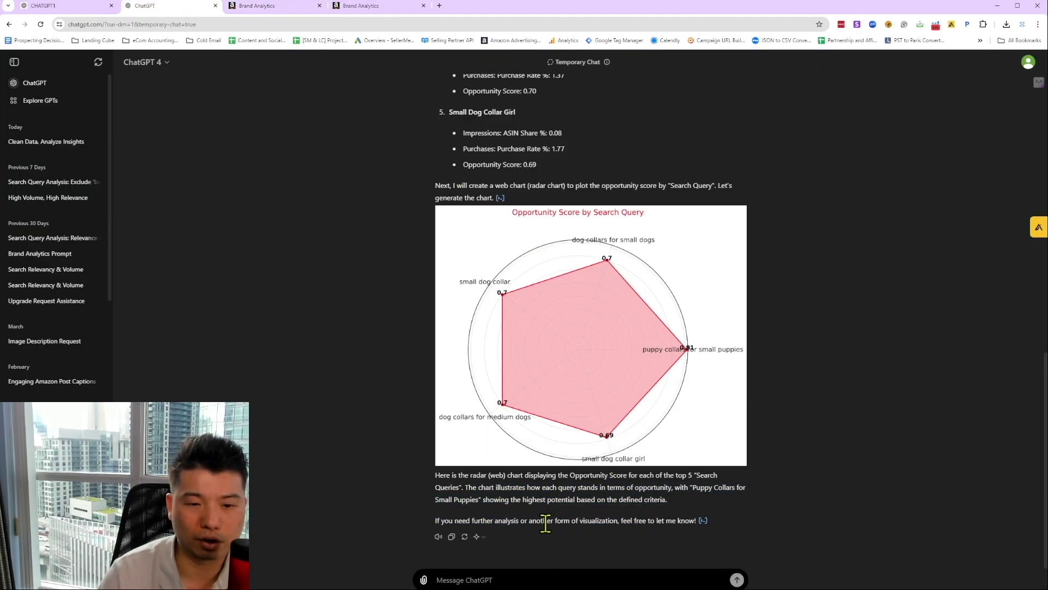
{"action": "left_click_drag", "start_coordinate": [545, 521], "coordinate": [680, 522]}
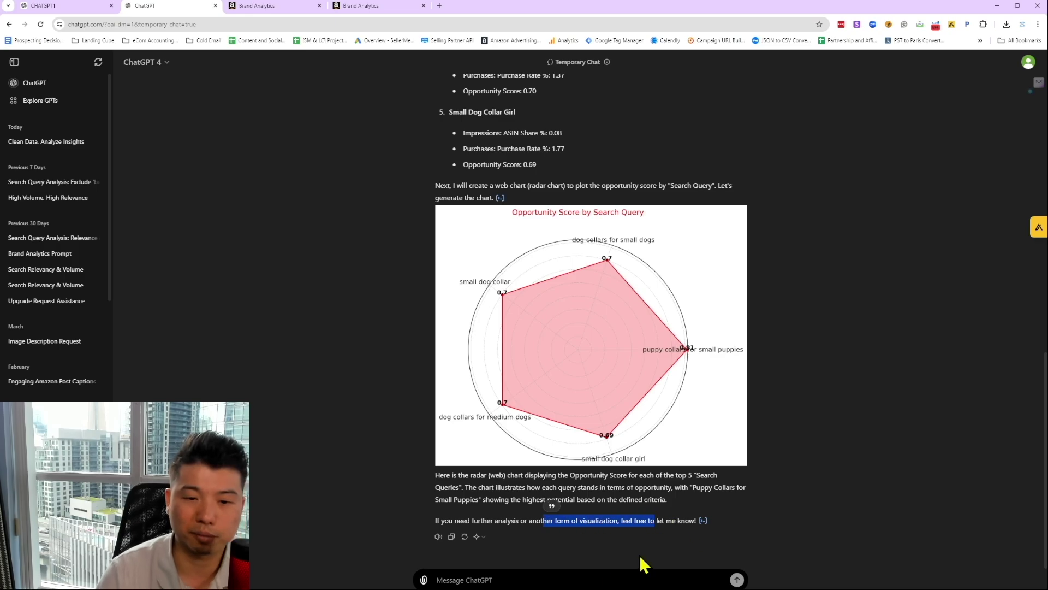
Ask 'I like to know forms of visualization for this data' and send it.
{"action": "left_click", "coordinate": [546, 551]}
{"action": "type", "text": "I like to know"}
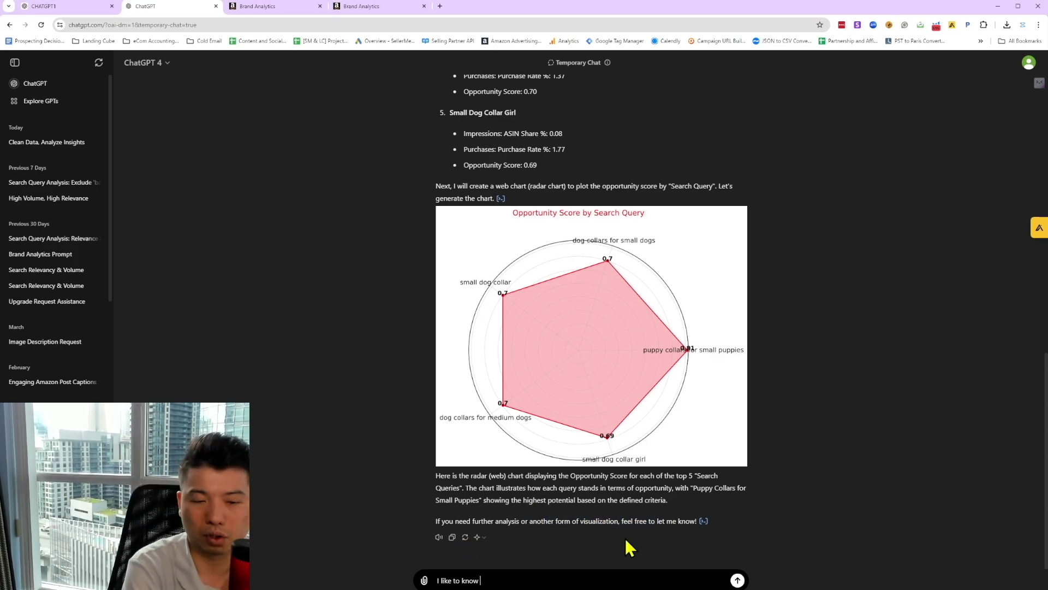
{"action": "type", "text": "form"}
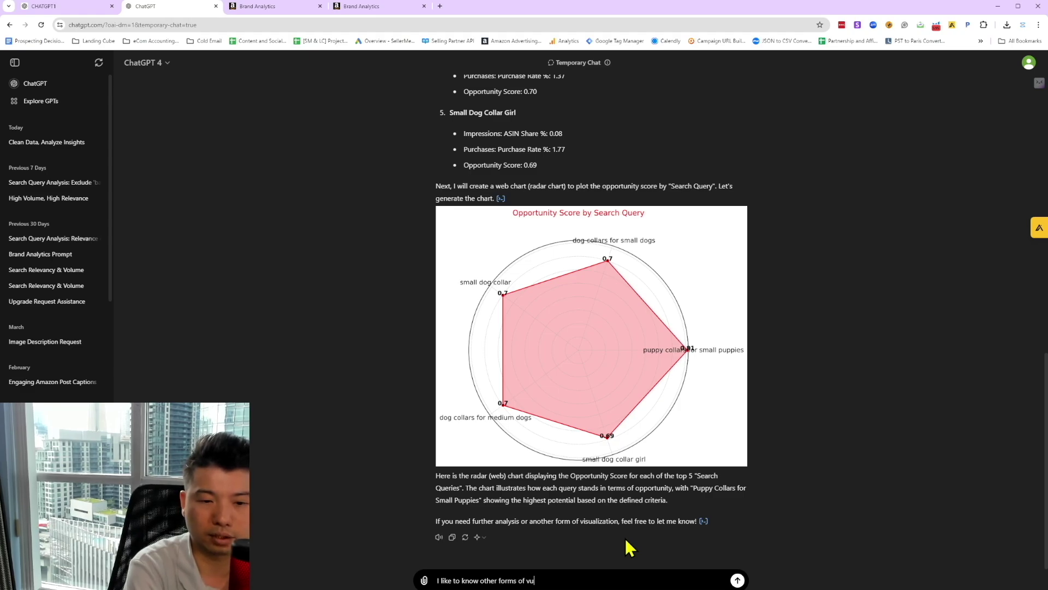
{"action": "type", "text": "s of visual"}
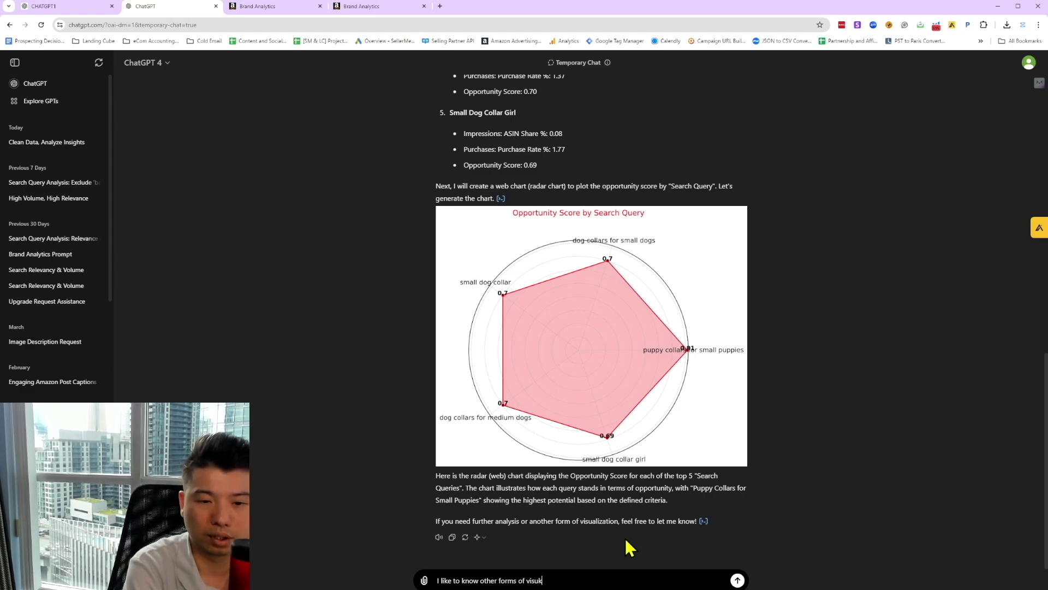
{"action": "type", "text": "ization for this dat"}
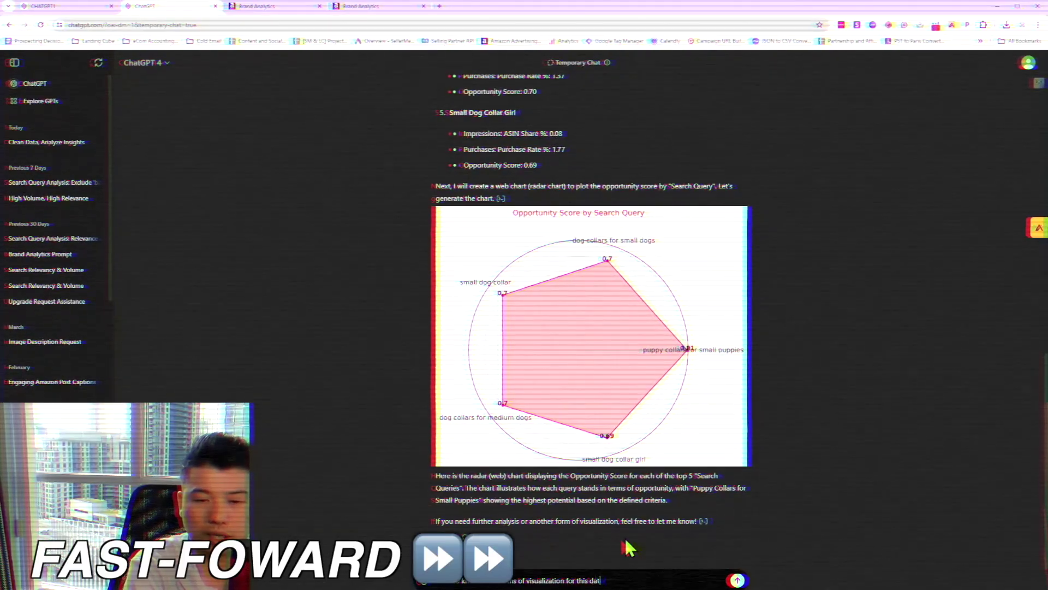
{"action": "type", "text": "a"}
{"action": "key", "text": "Return"}
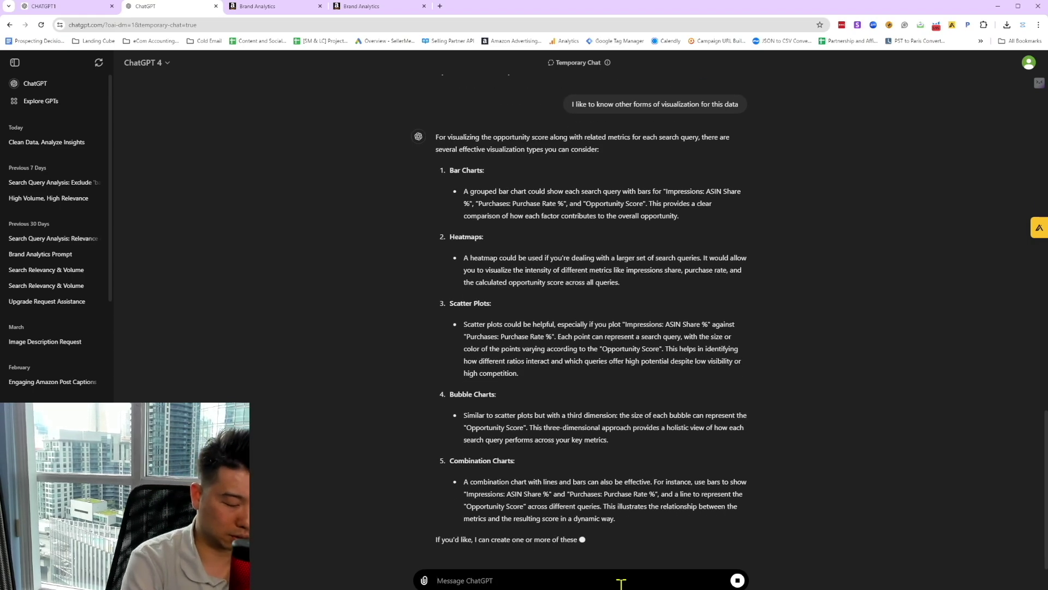
Ask ChatGPT to present the top-query data as a bubble chart.
{"action": "type", "text": "Please"}
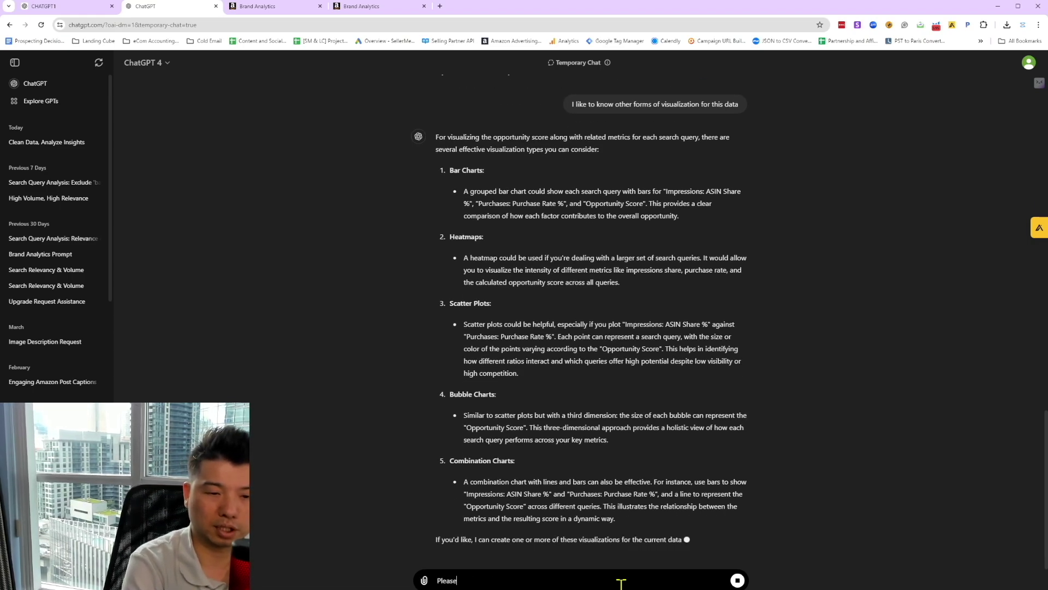
{"action": "type", "text": " present the data usi"}
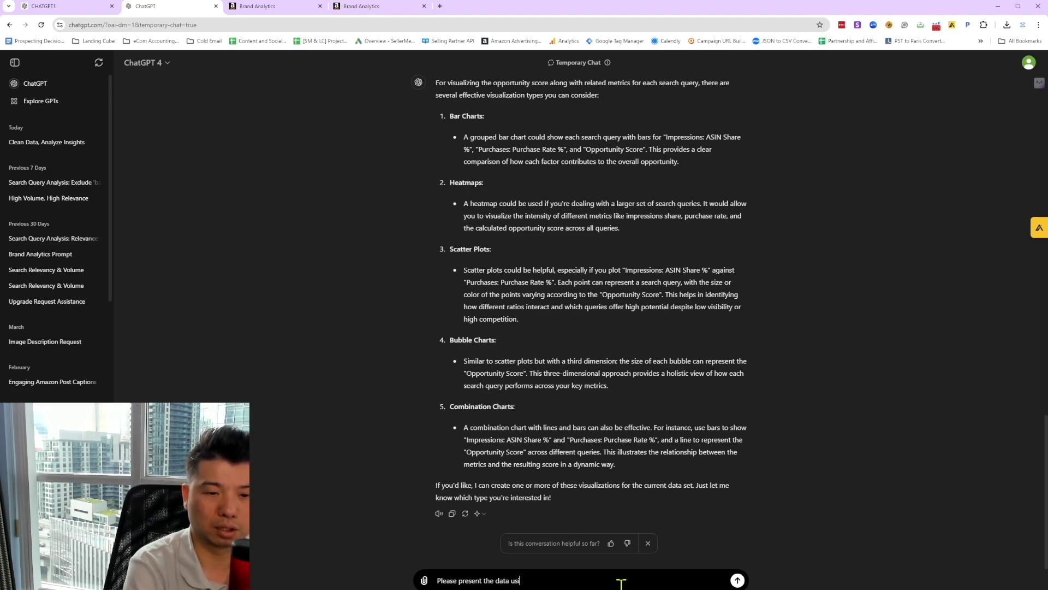
{"action": "type", "text": "ng bubble chart"}
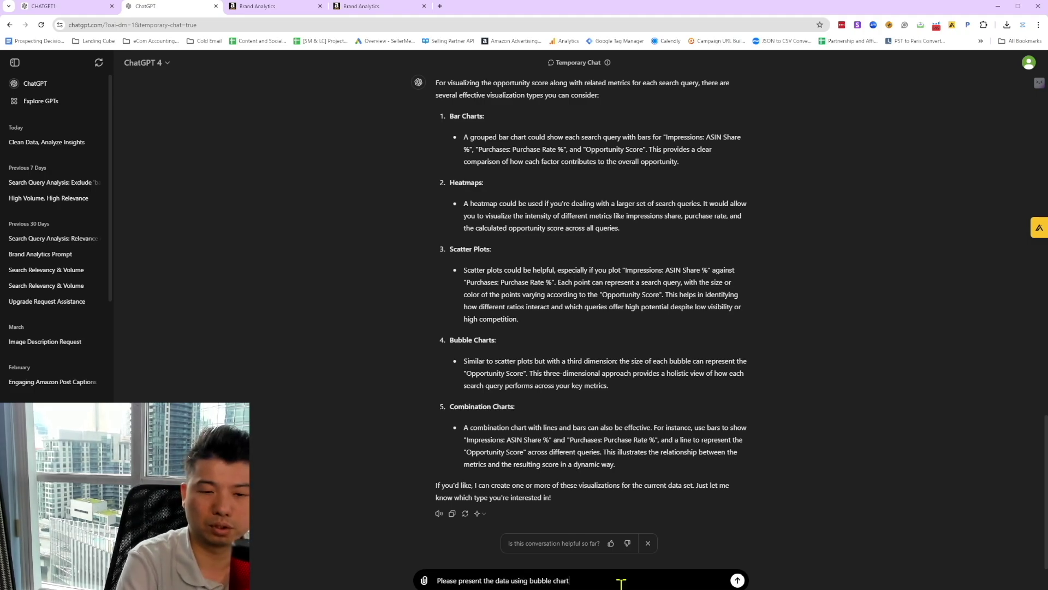
{"action": "key", "text": "Return"}
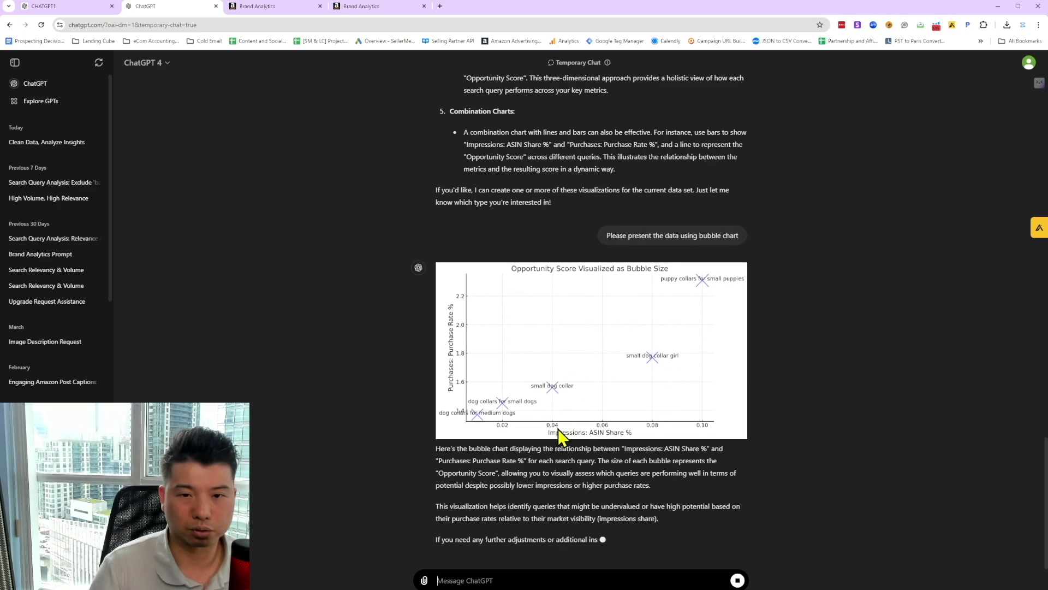
Scroll through the conversation to review the earlier radar and bubble charts.
{"action": "scroll", "coordinate": [653, 527], "scroll_direction": "up", "scroll_amount": 8}
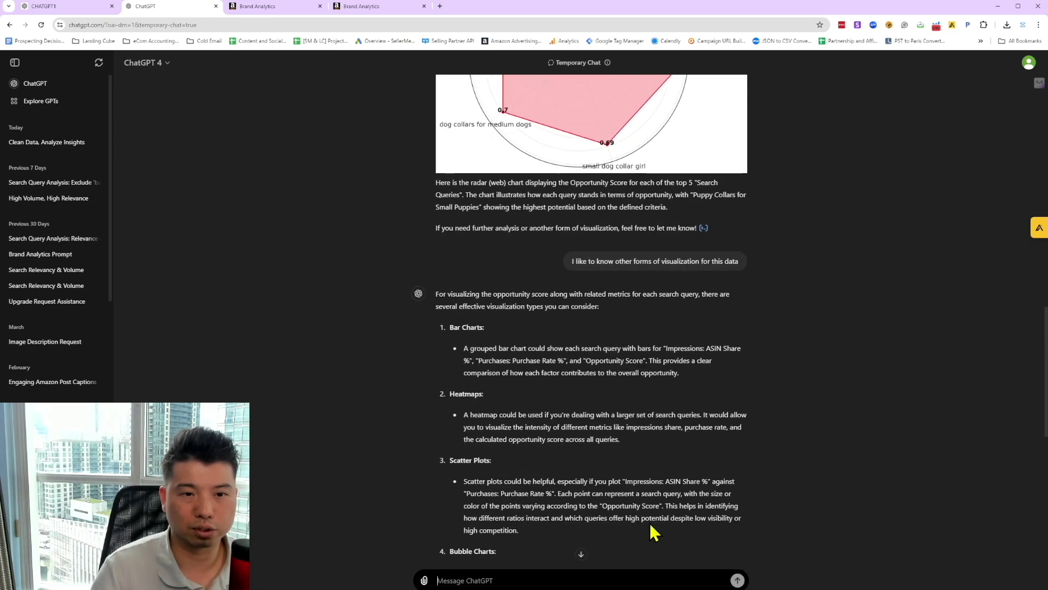
{"action": "scroll", "coordinate": [655, 529], "scroll_direction": "down", "scroll_amount": 5}
{"action": "scroll", "coordinate": [622, 480], "scroll_direction": "down", "scroll_amount": 4}
{"action": "scroll", "coordinate": [631, 516], "scroll_direction": "down", "scroll_amount": 2}
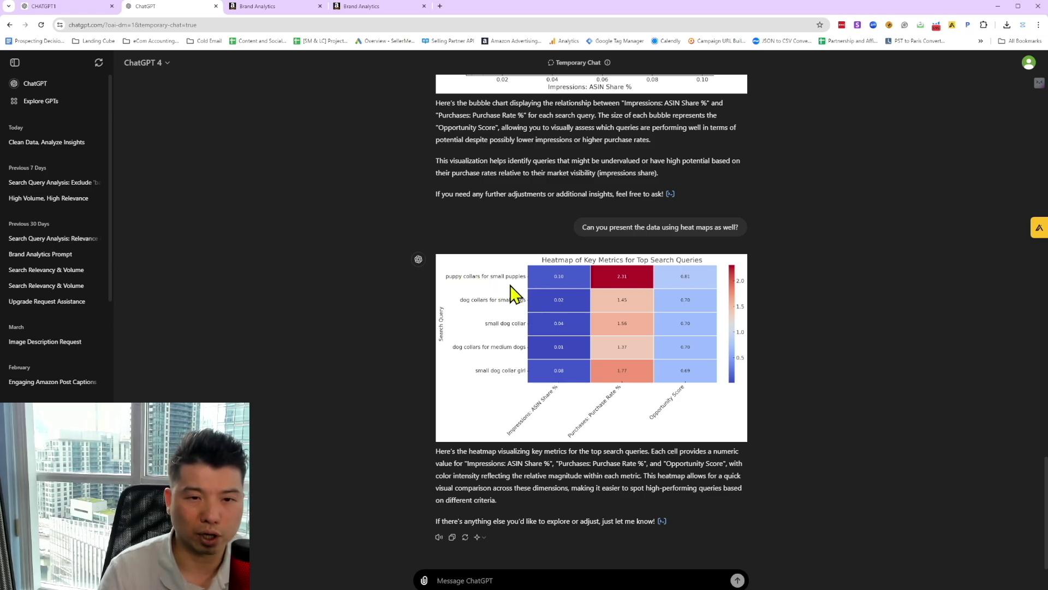
{"action": "scroll", "coordinate": [824, 489], "scroll_direction": "up", "scroll_amount": 20}
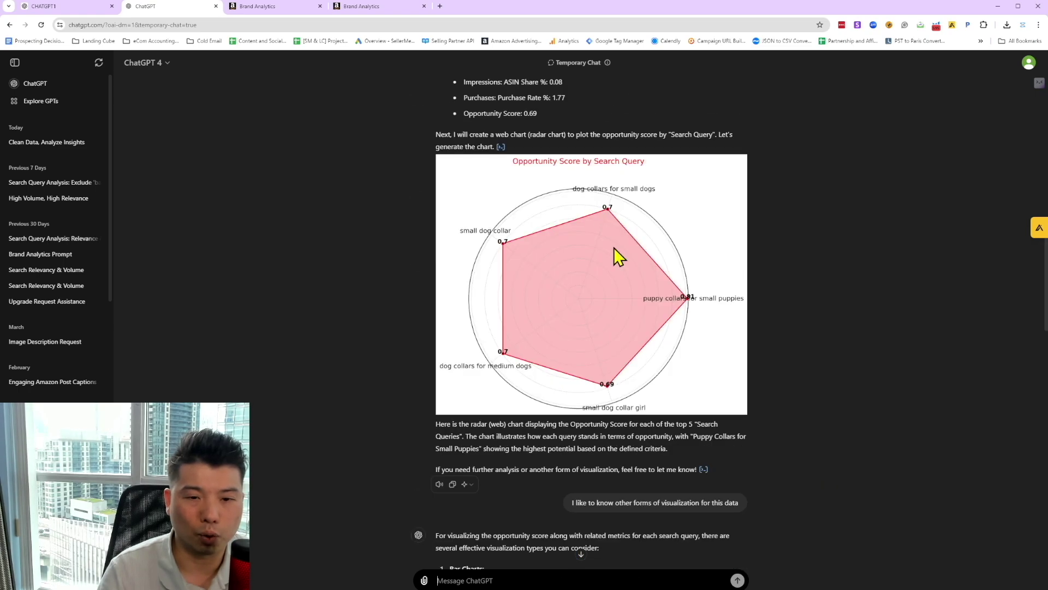
{"action": "scroll", "coordinate": [702, 412], "scroll_direction": "down", "scroll_amount": 8}
{"action": "scroll", "coordinate": [703, 406], "scroll_direction": "down", "scroll_amount": 11}
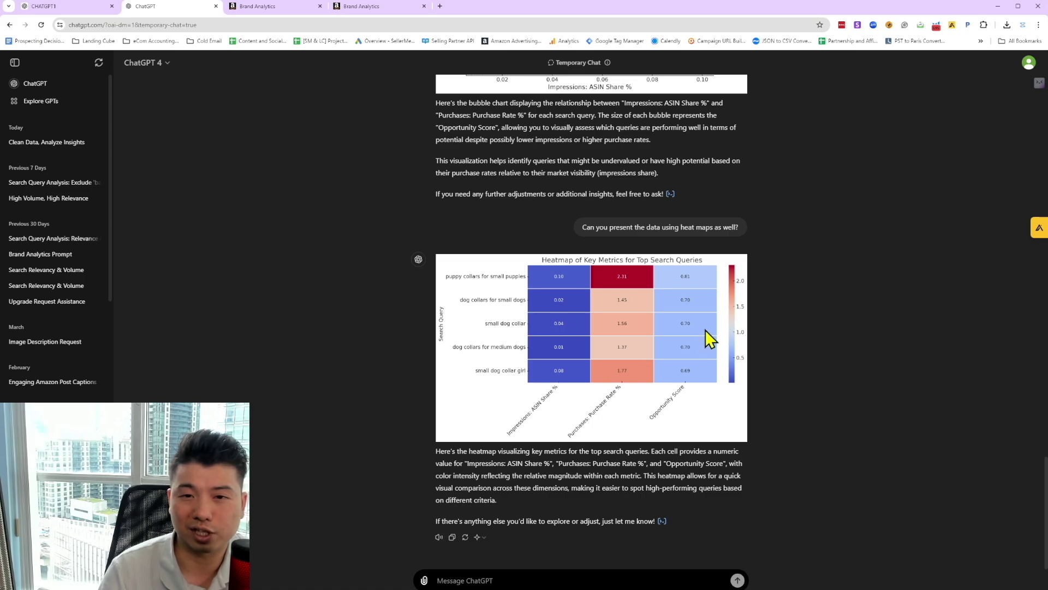
{"action": "mouse_move", "coordinate": [540, 192]}
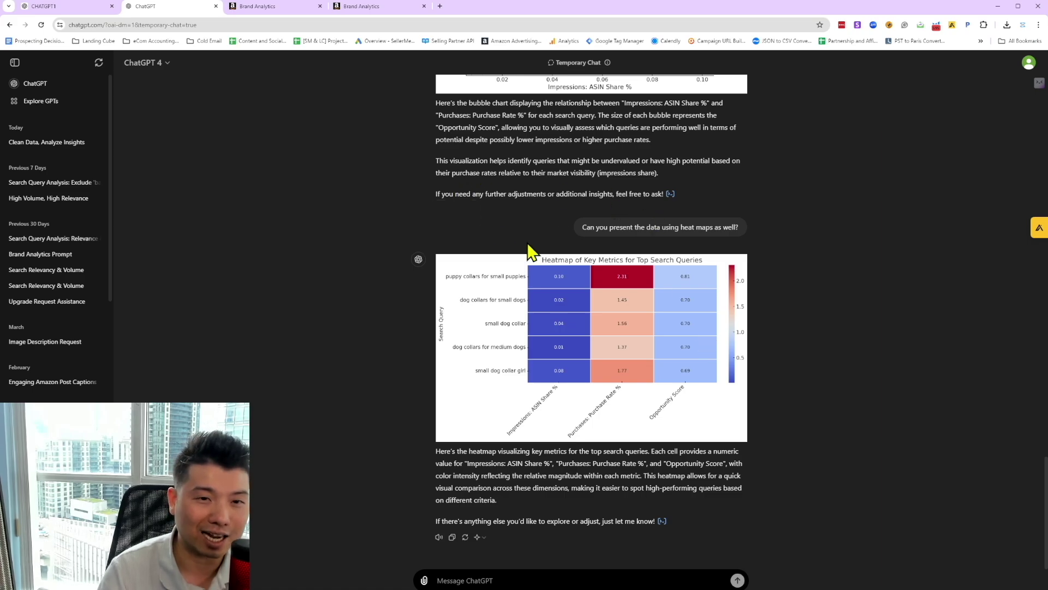
{"action": "scroll", "coordinate": [540, 254], "scroll_direction": "up", "scroll_amount": 3}
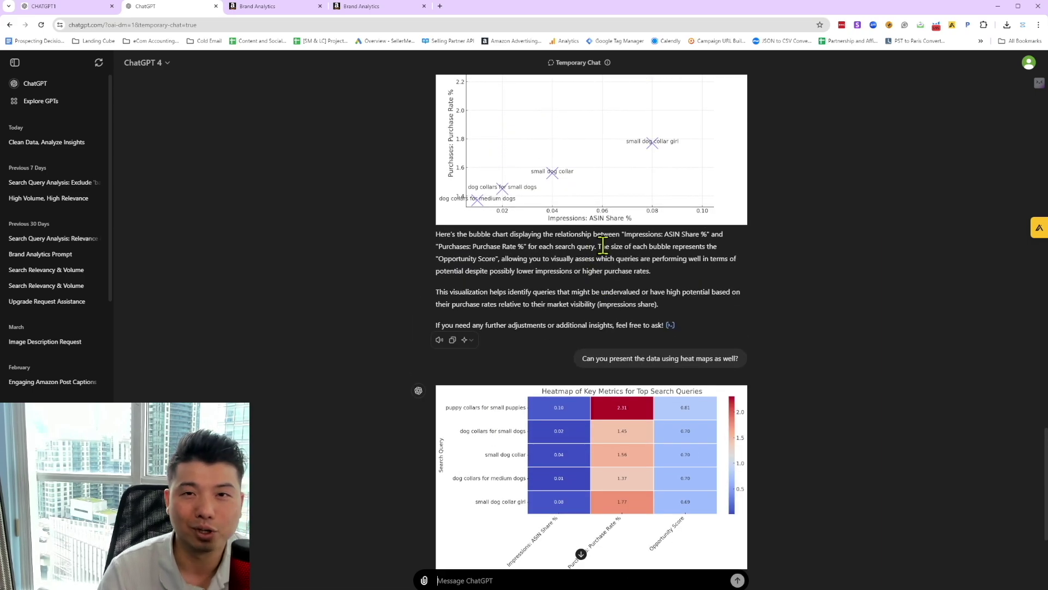